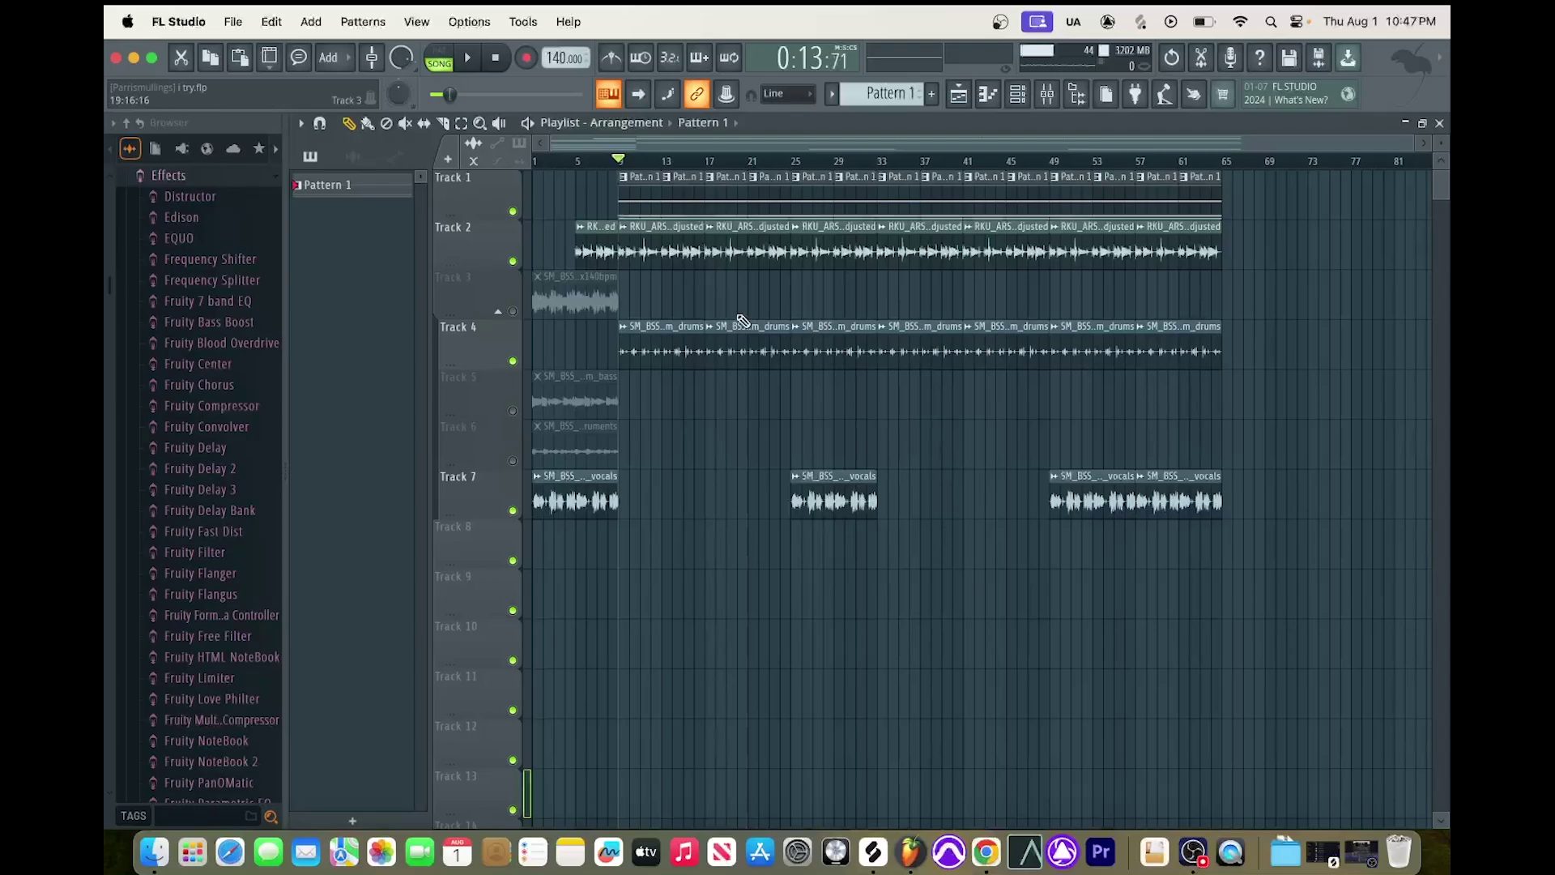
# Solo Track 2 and audition it from the start of its first clip at bar 5.
pyautogui.click(577, 162)
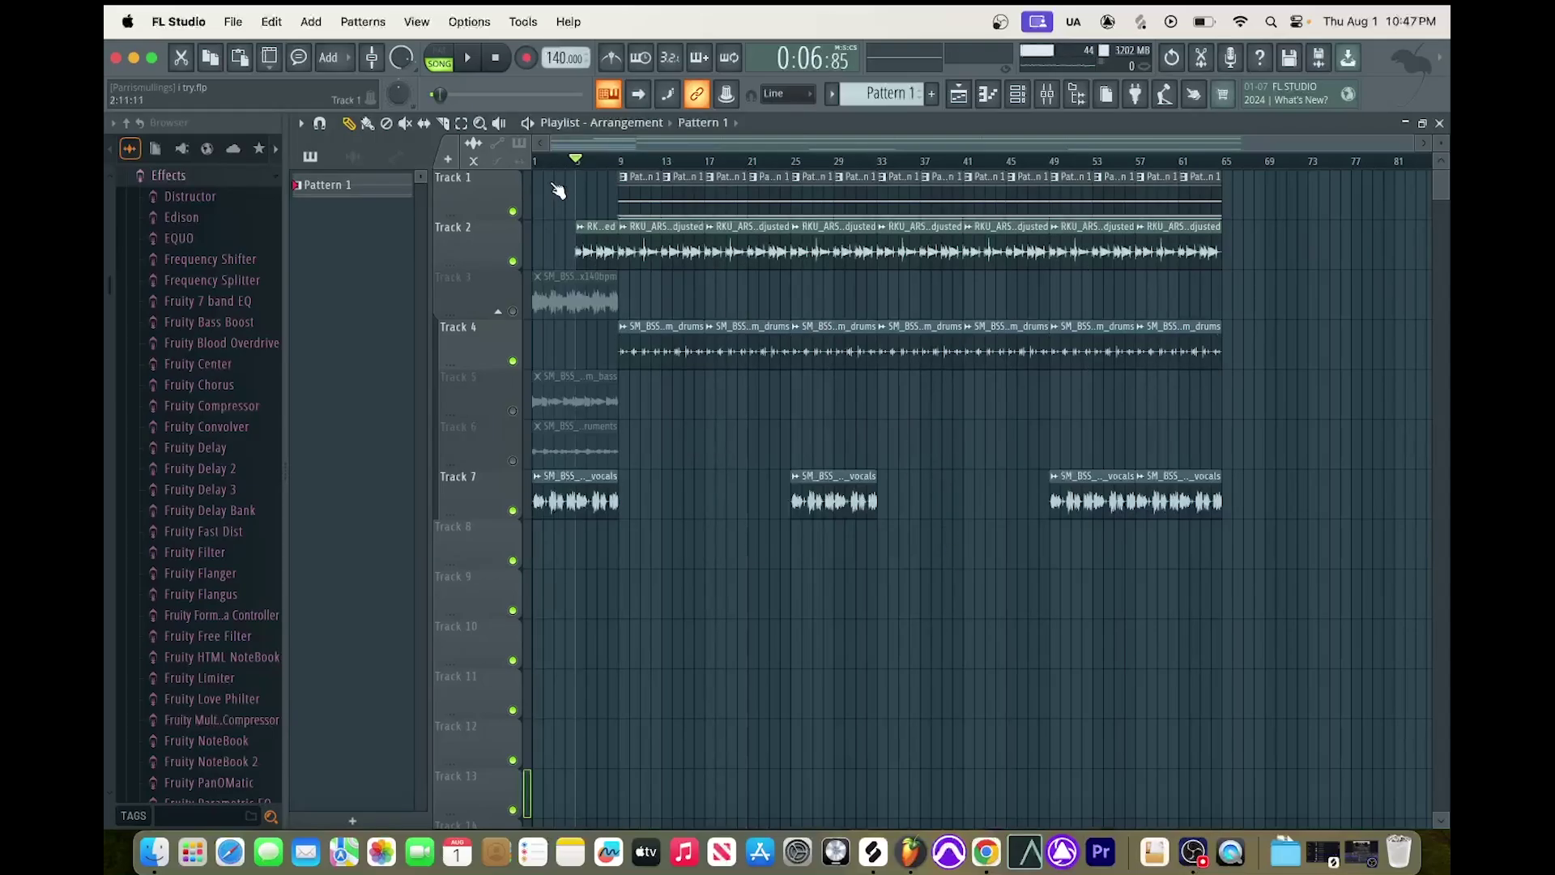
pyautogui.rightClick(514, 262)
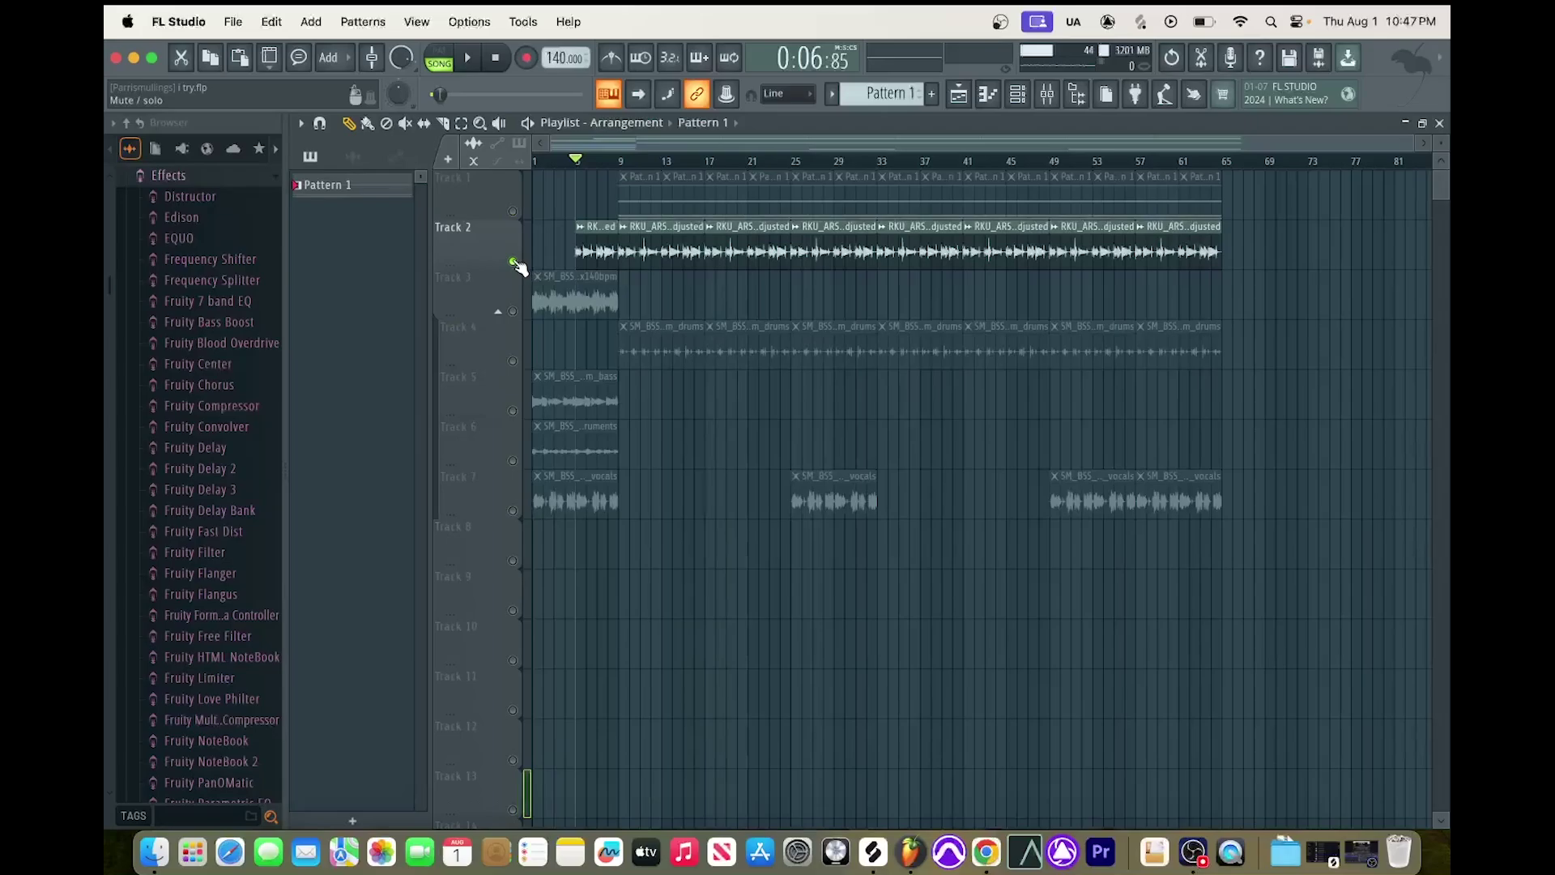
pyautogui.press('space')
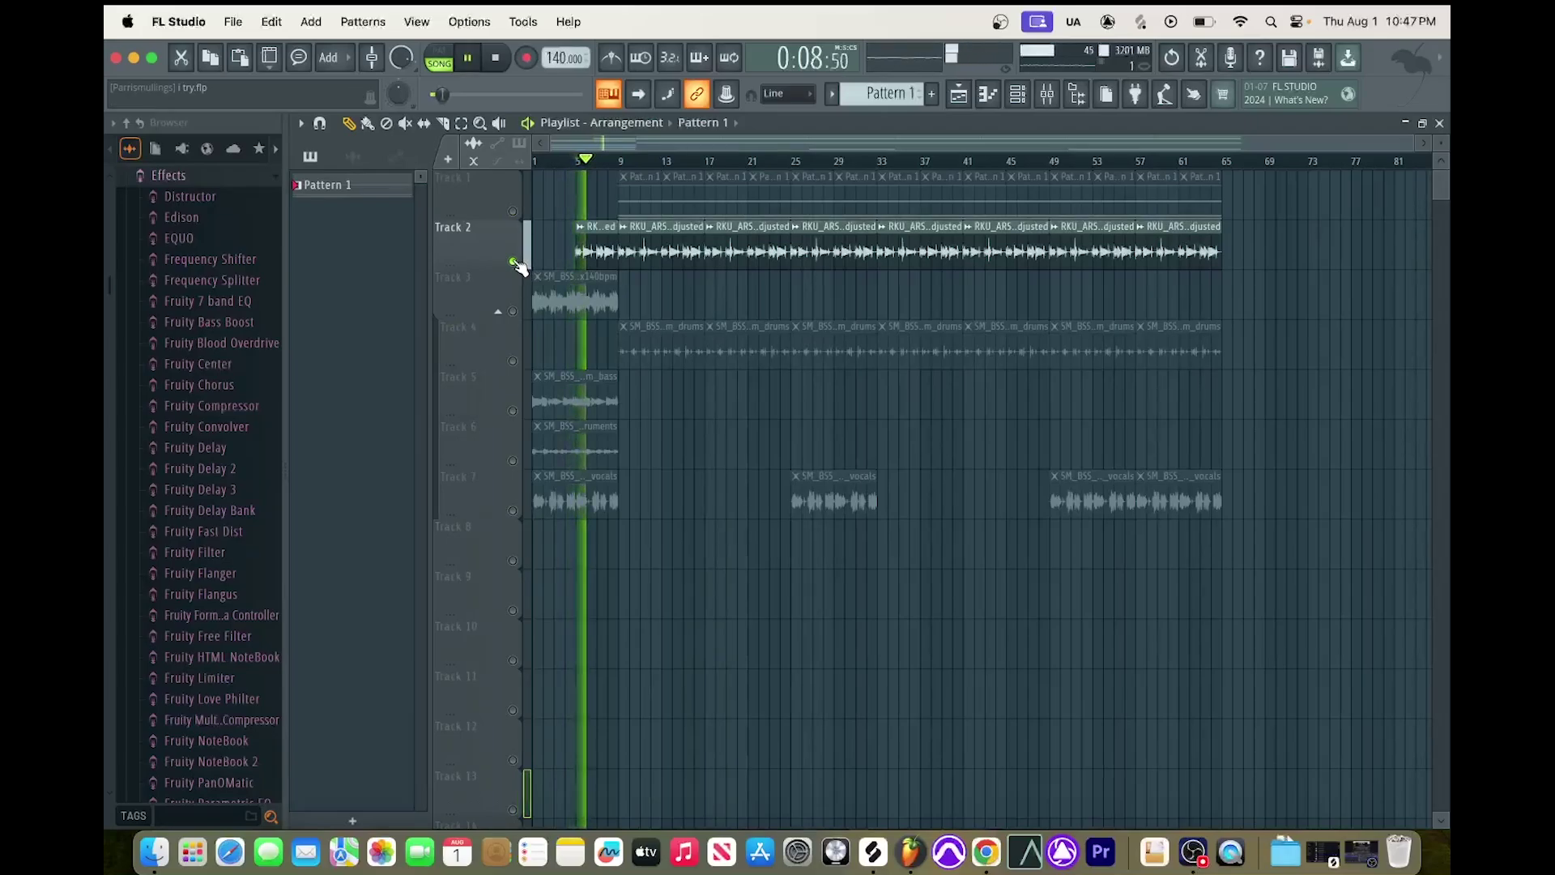
pyautogui.press('space')
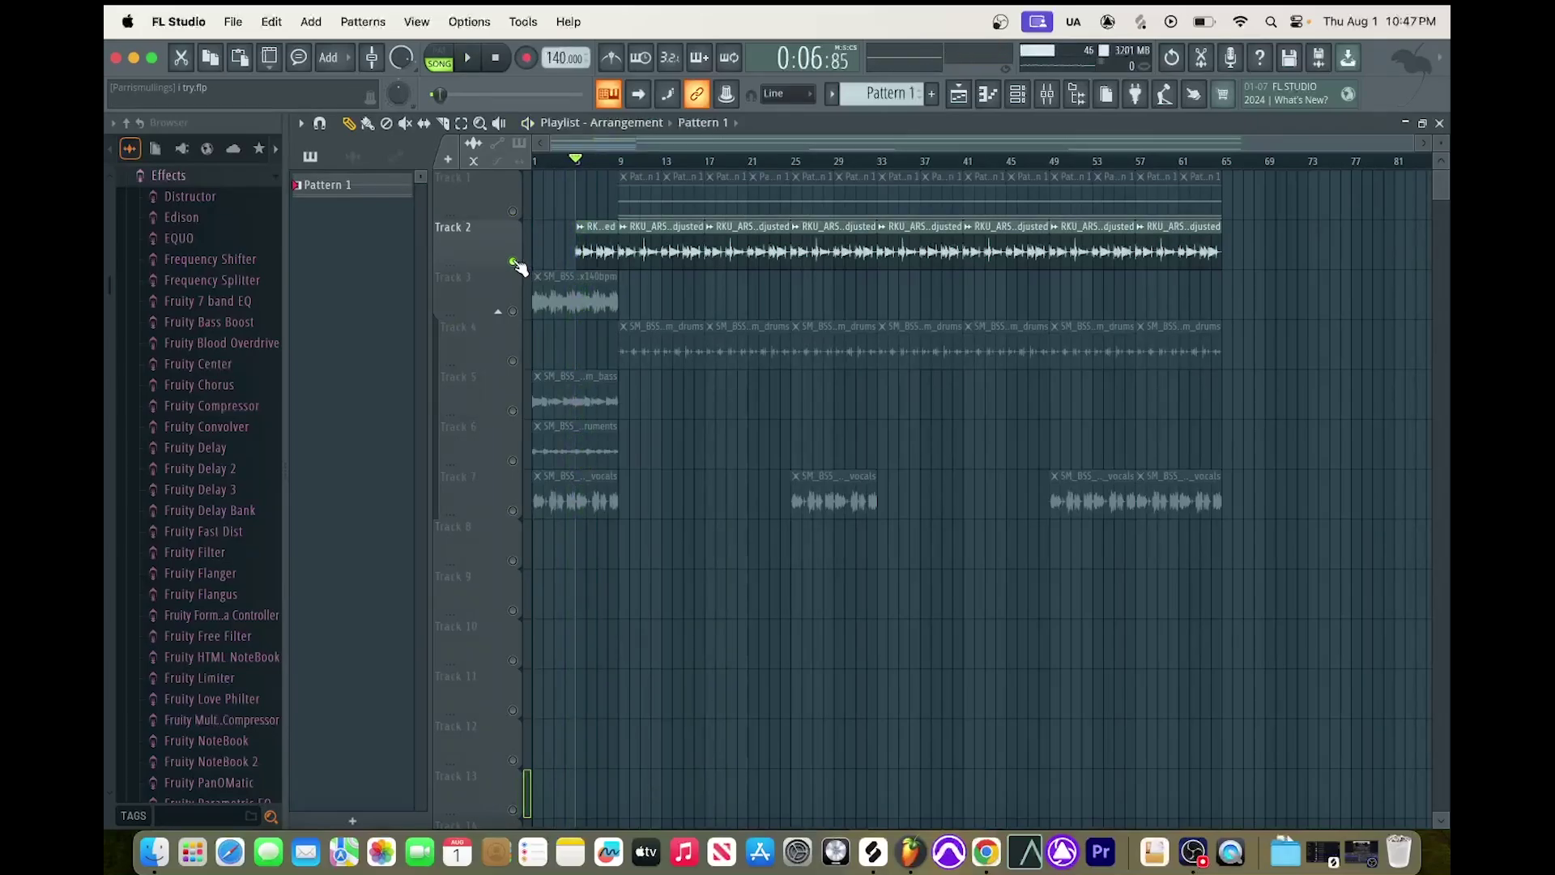
# Show Insert 1 in the mixer and compare the loop with its second Denoiser Classic enabled and bypassed.
pyautogui.click(1045, 95)
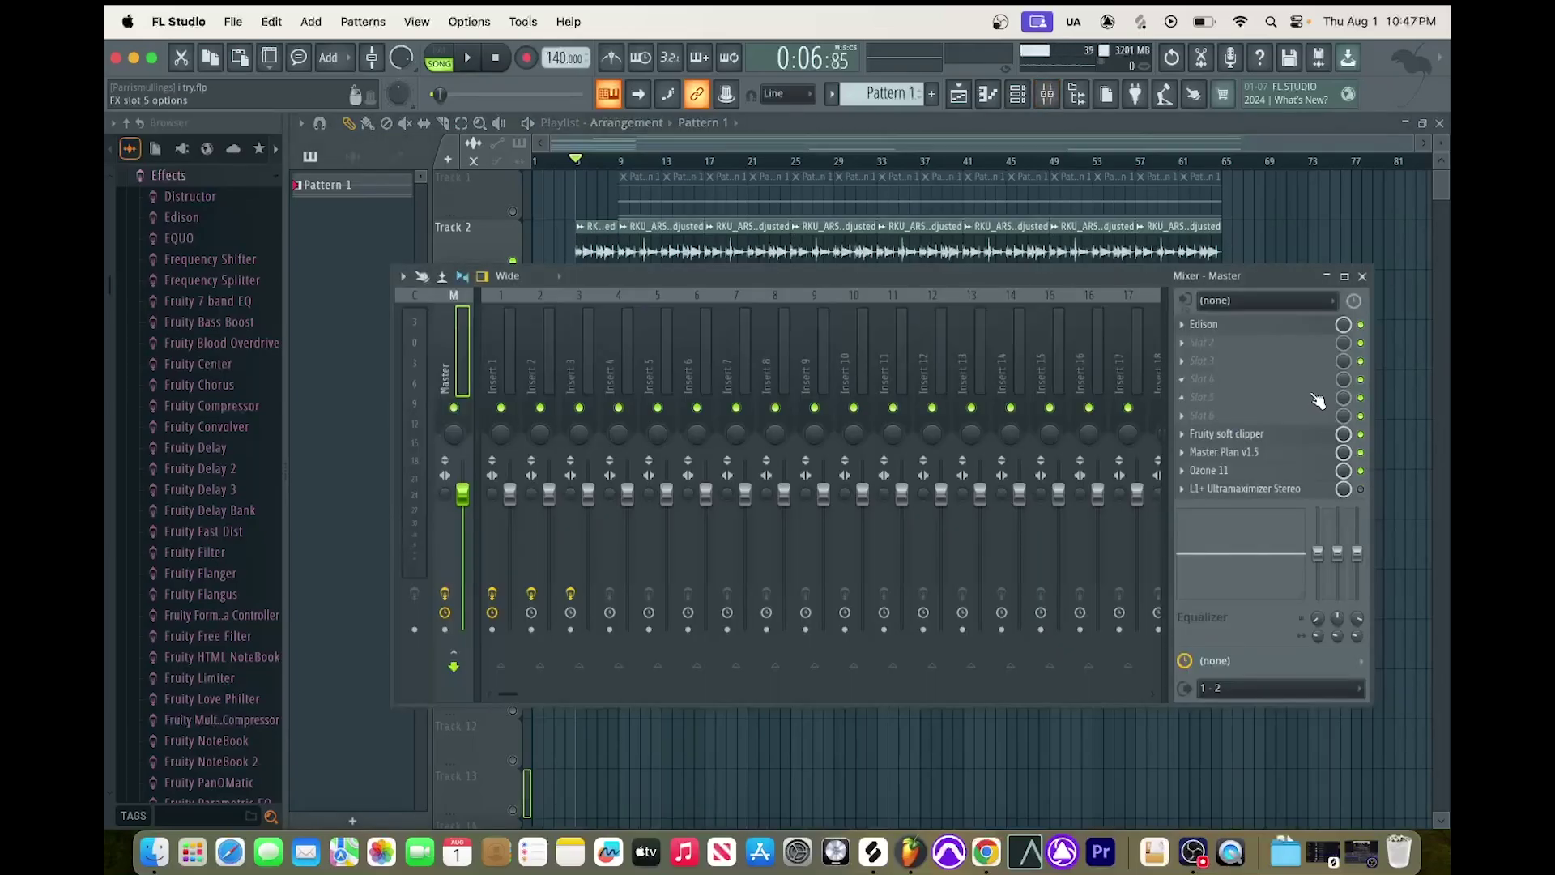
pyautogui.click(512, 341)
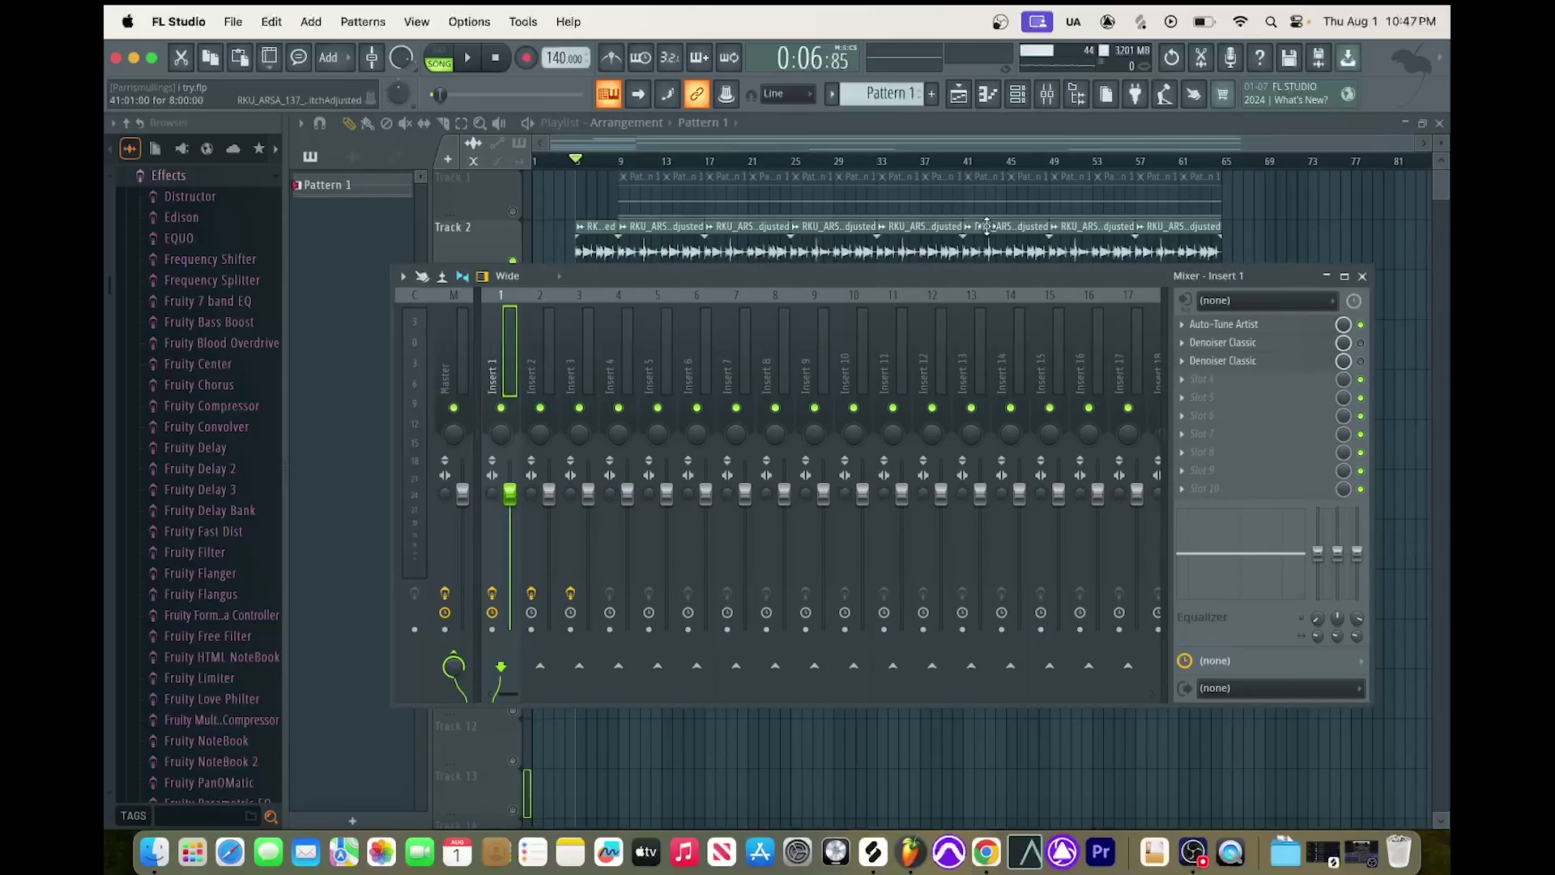
pyautogui.press('space')
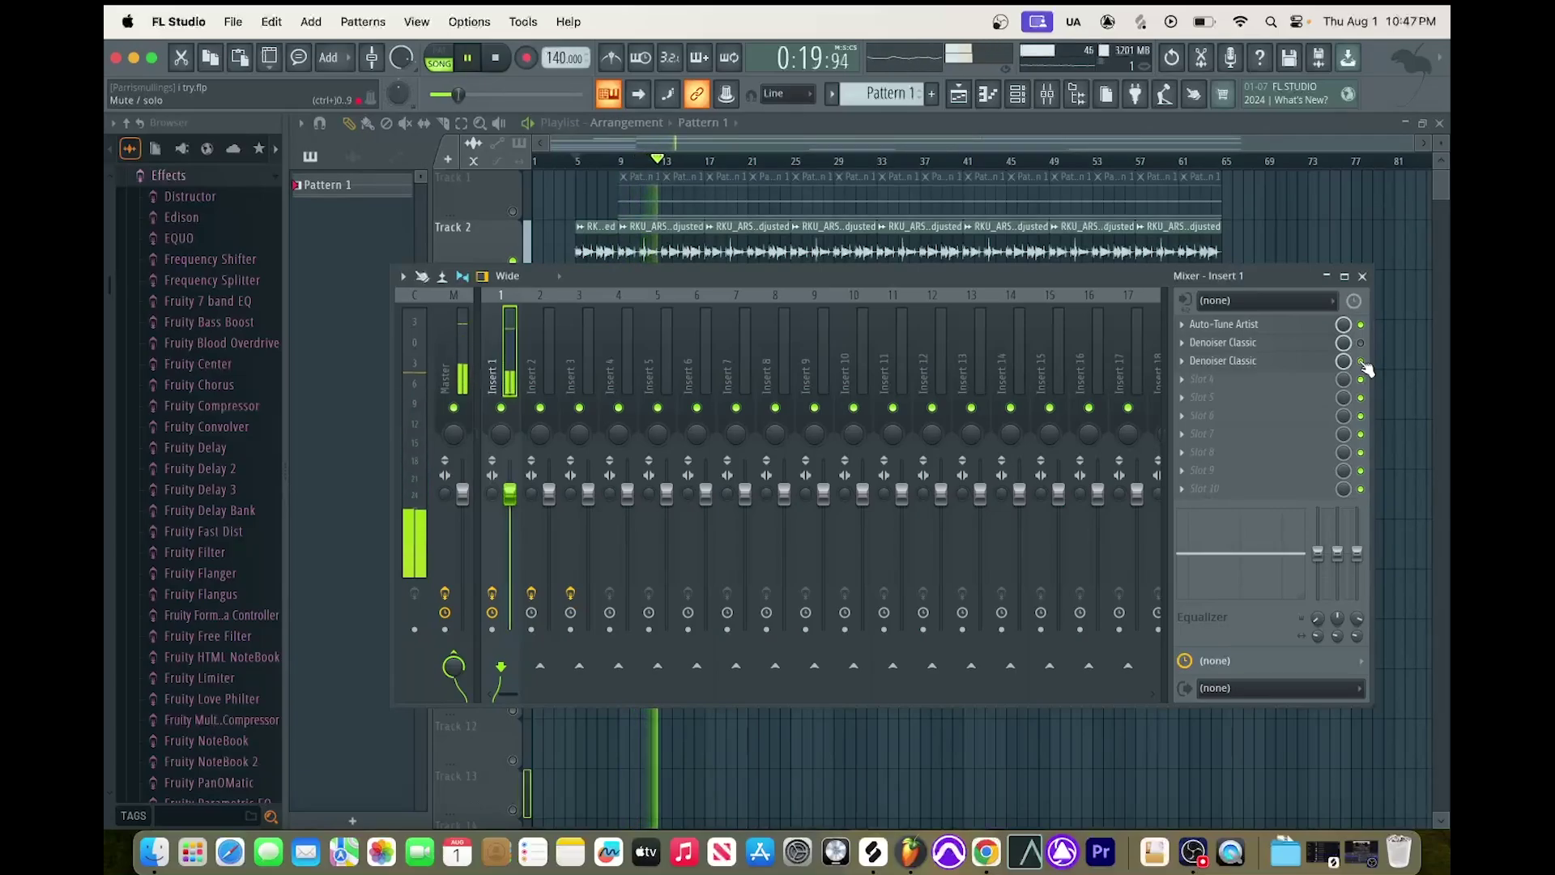
pyautogui.press('space')
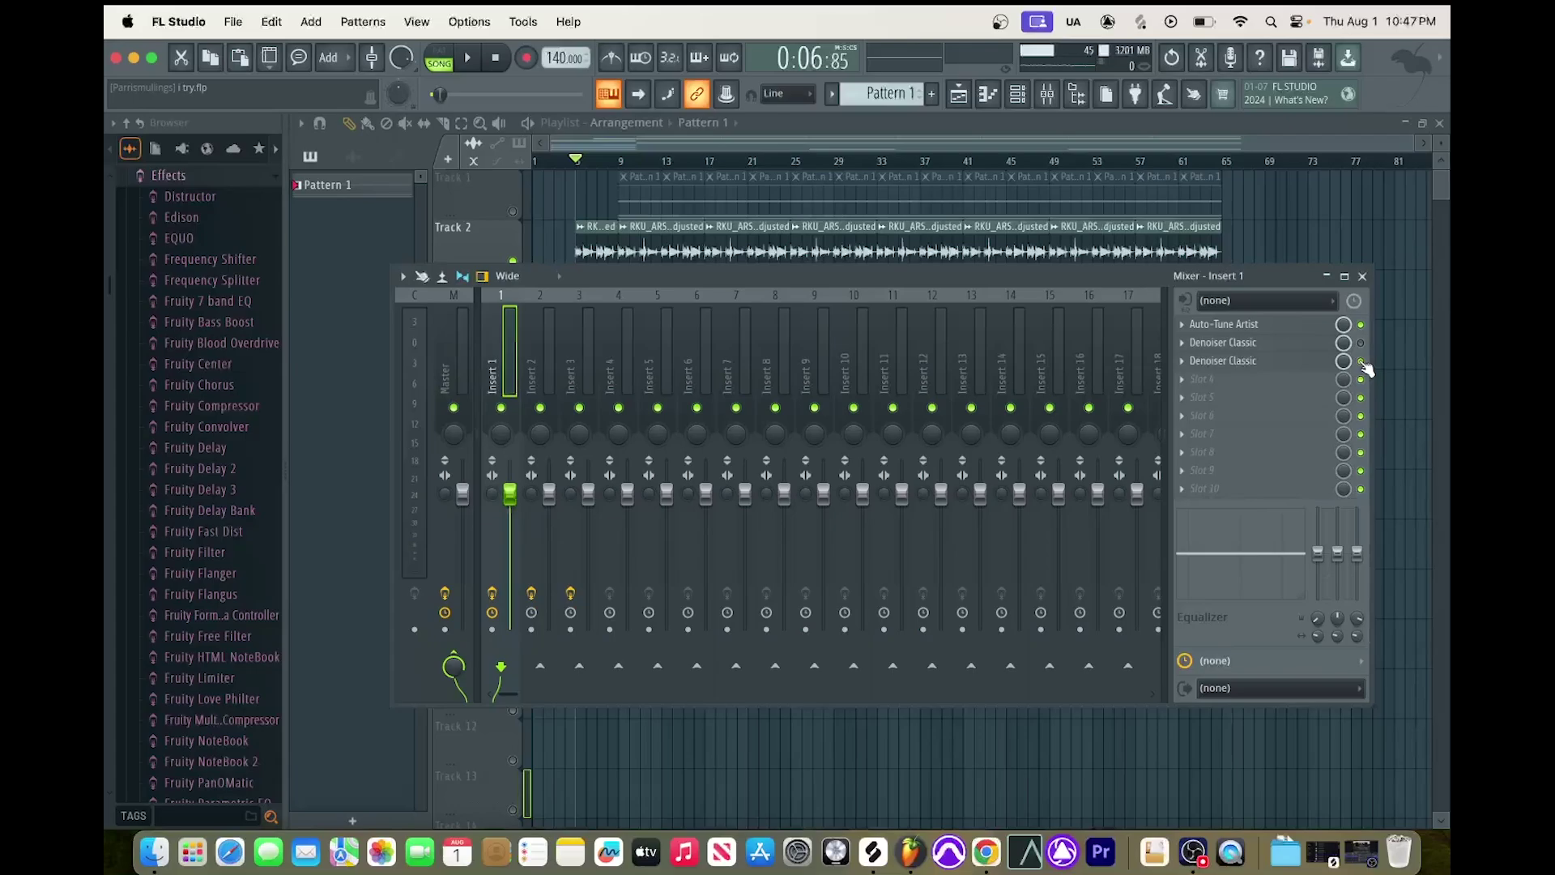
pyautogui.press('space')
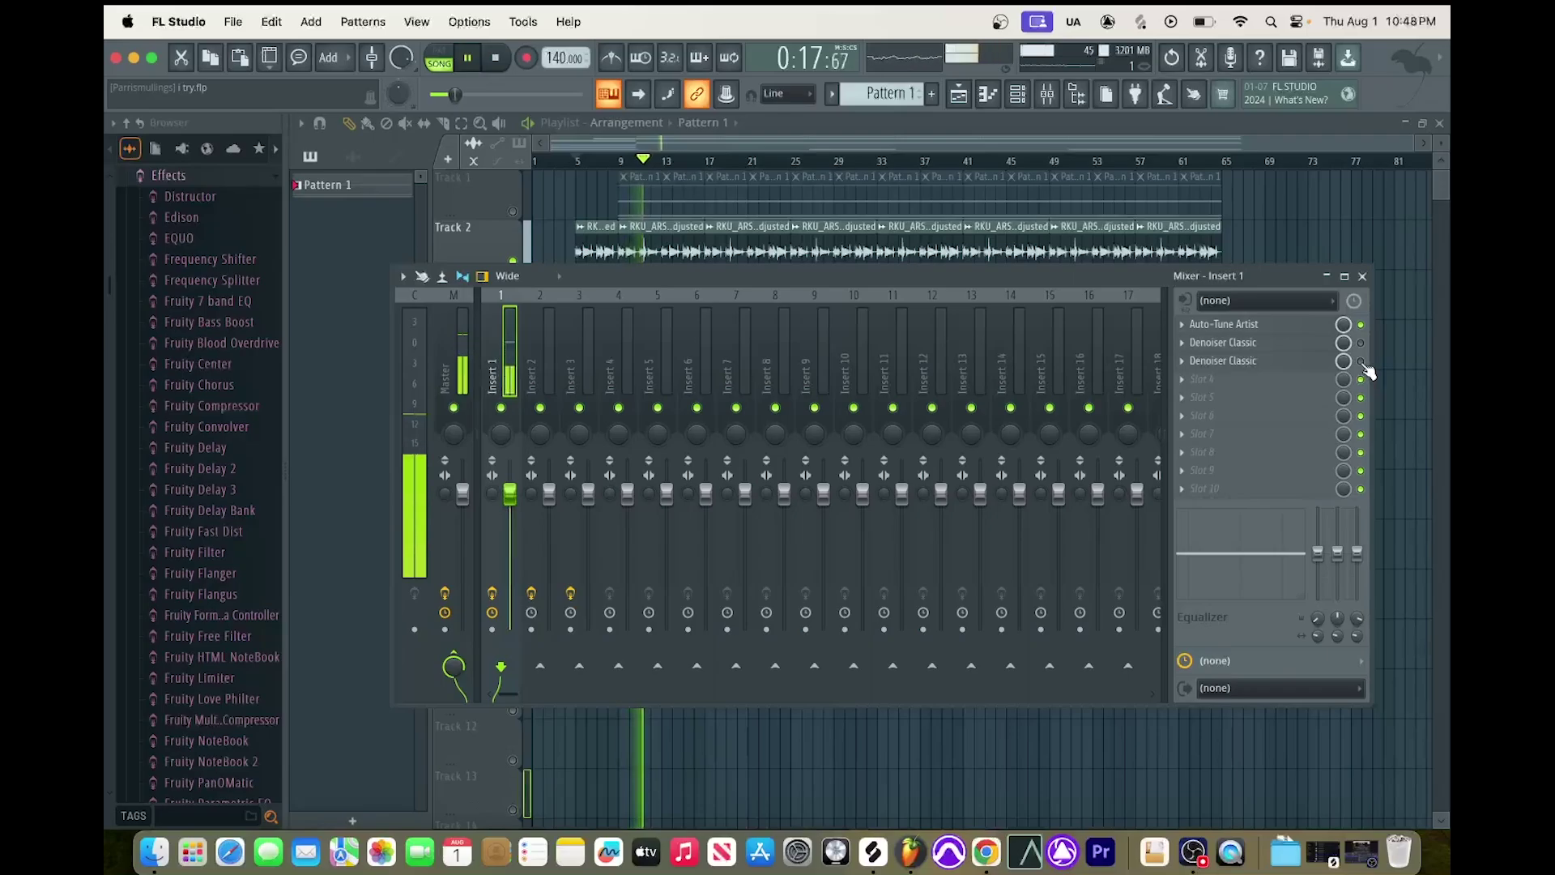
pyautogui.press('space')
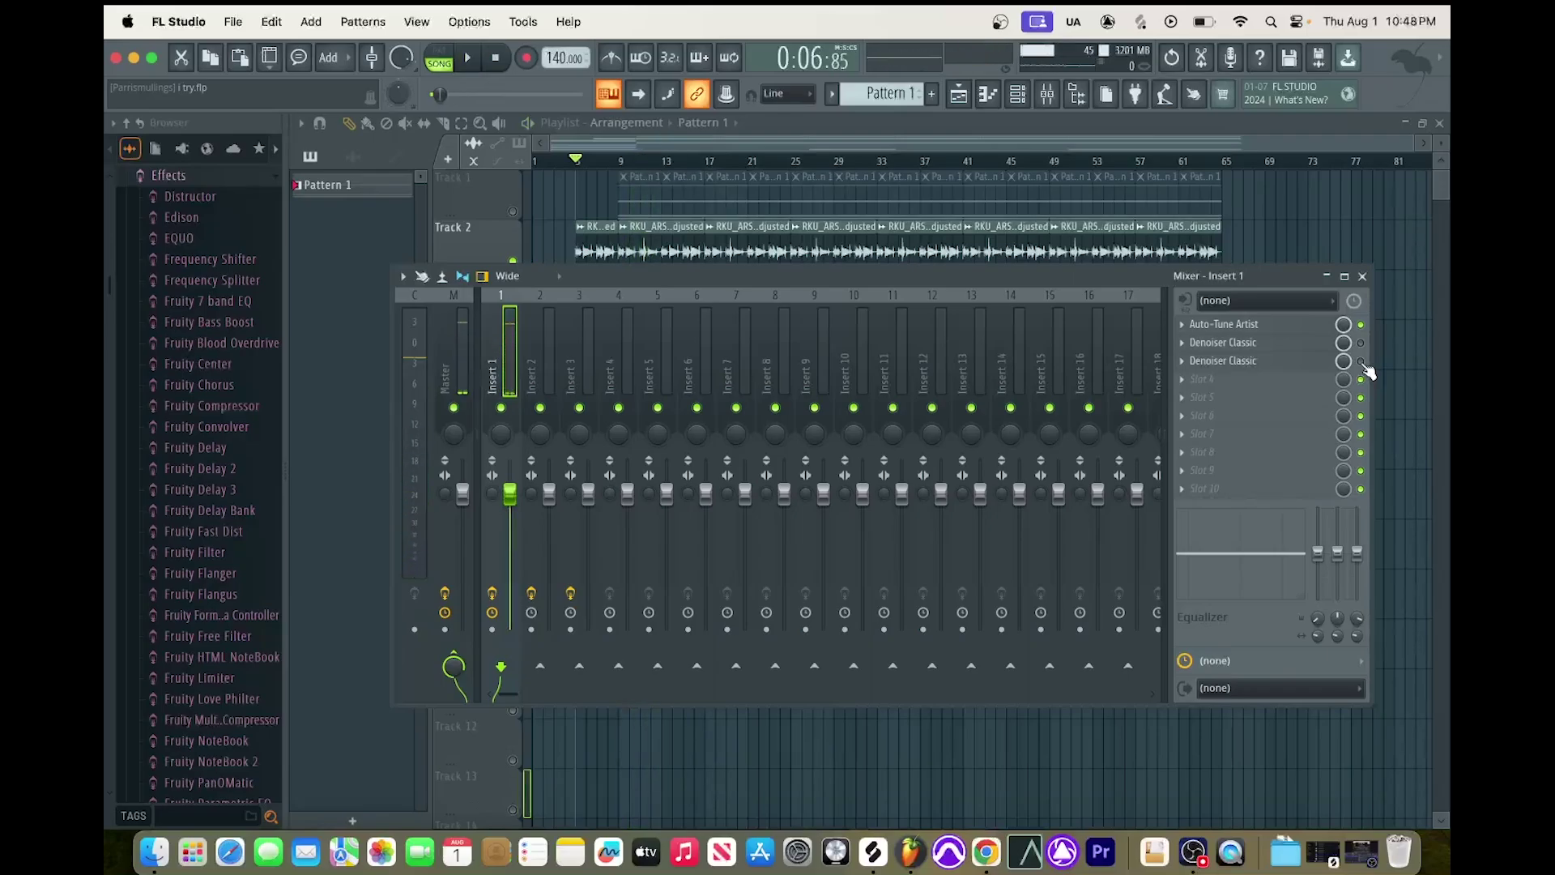
# Load Denoiser Classic in the third effect slot of Insert 1 and enable it, with its window clear of the slot list.
pyautogui.click(1190, 369)
pyautogui.moveTo(1200, 381)
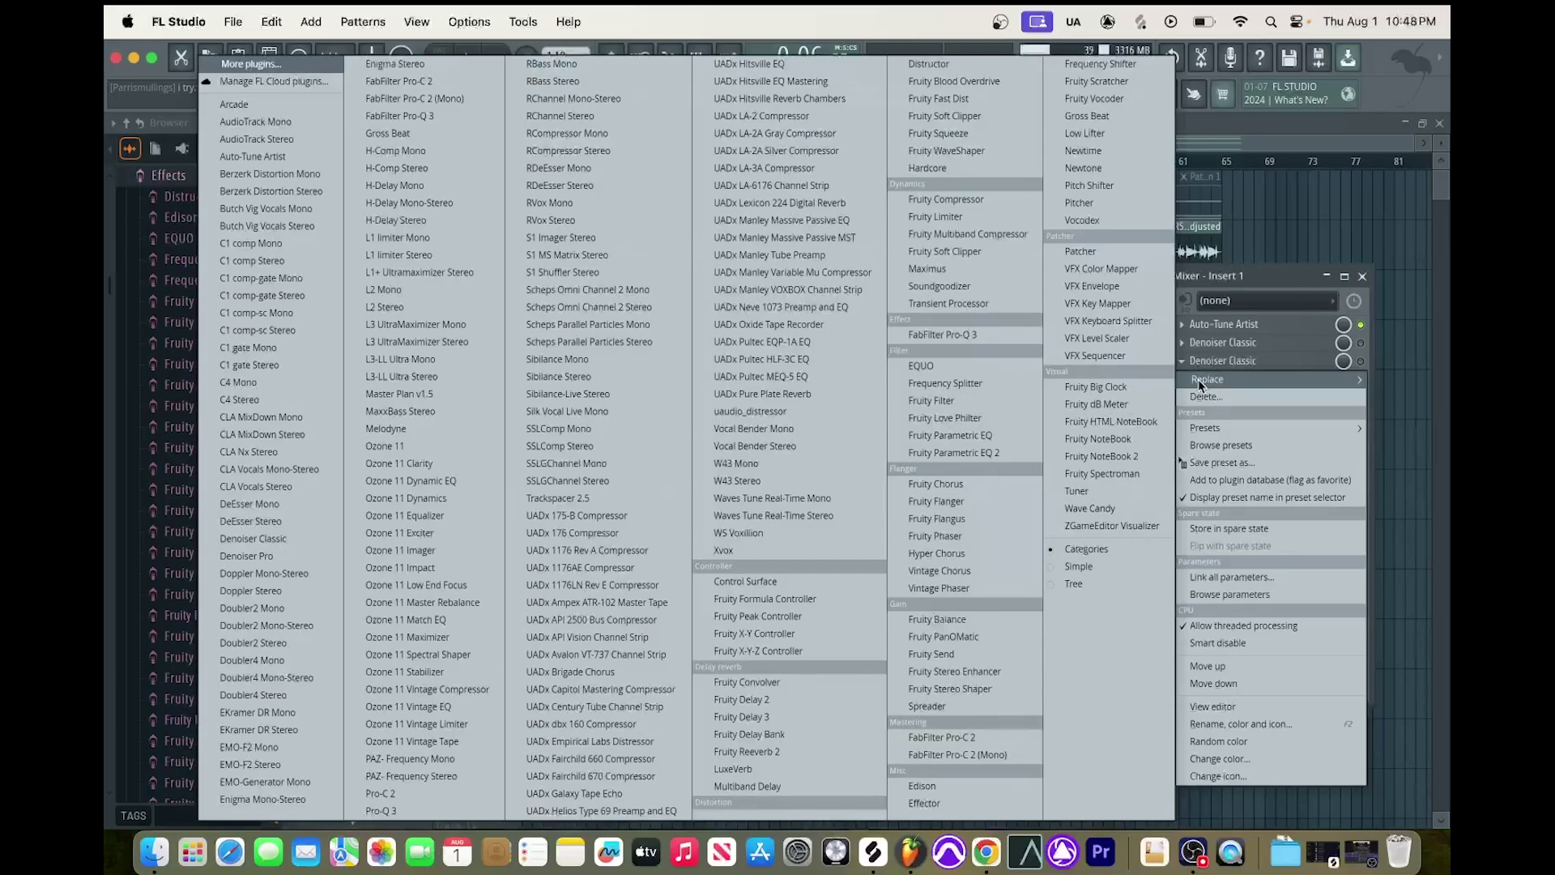
pyautogui.click(285, 540)
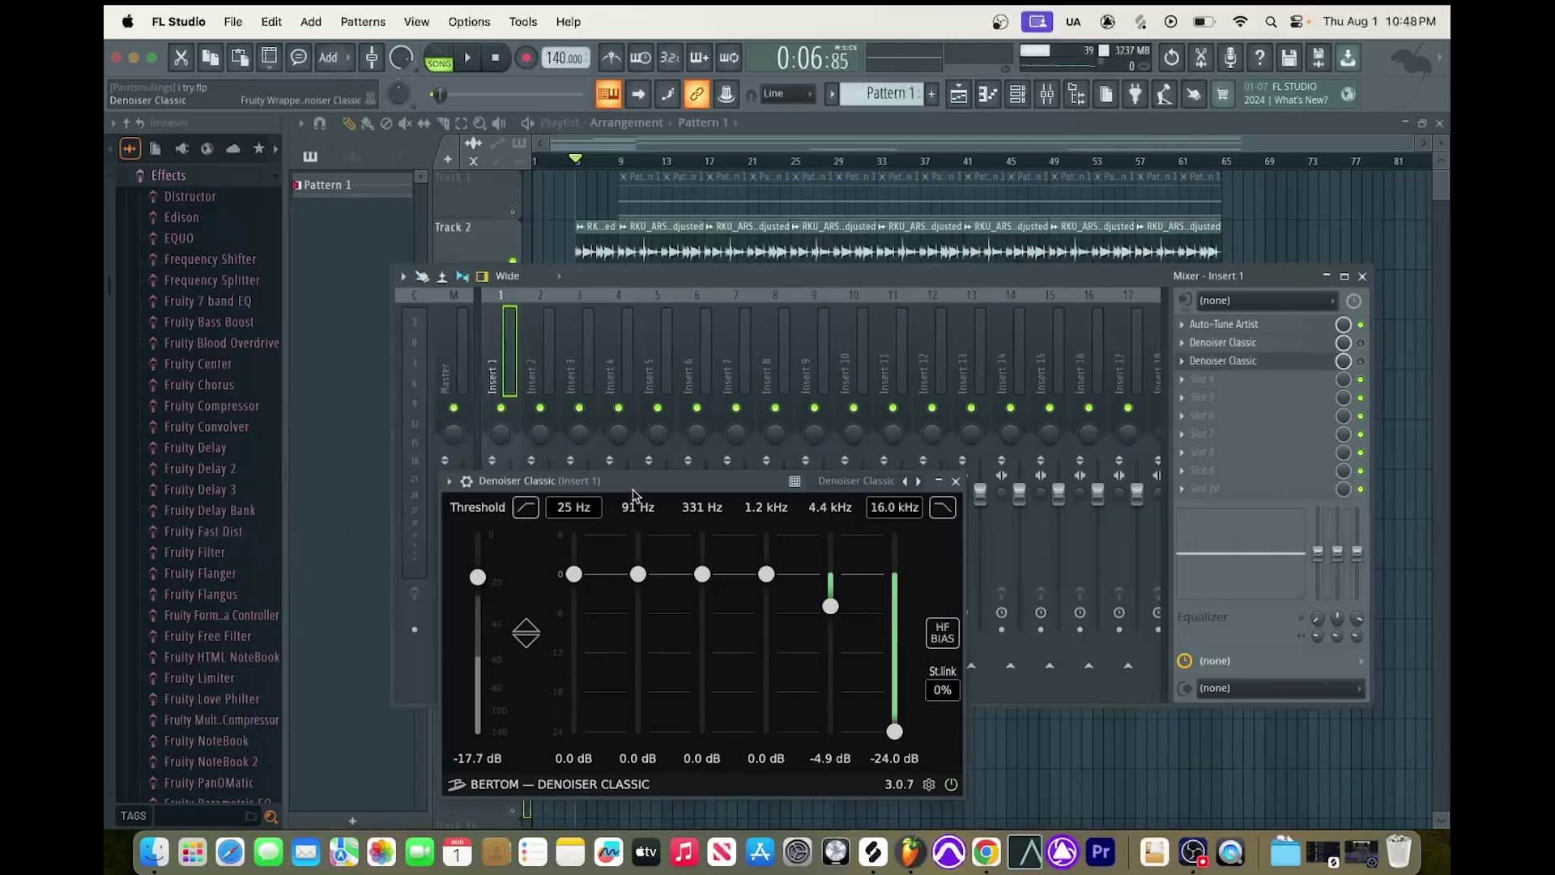
pyautogui.moveTo(640, 489); pyautogui.dragTo(618, 256)
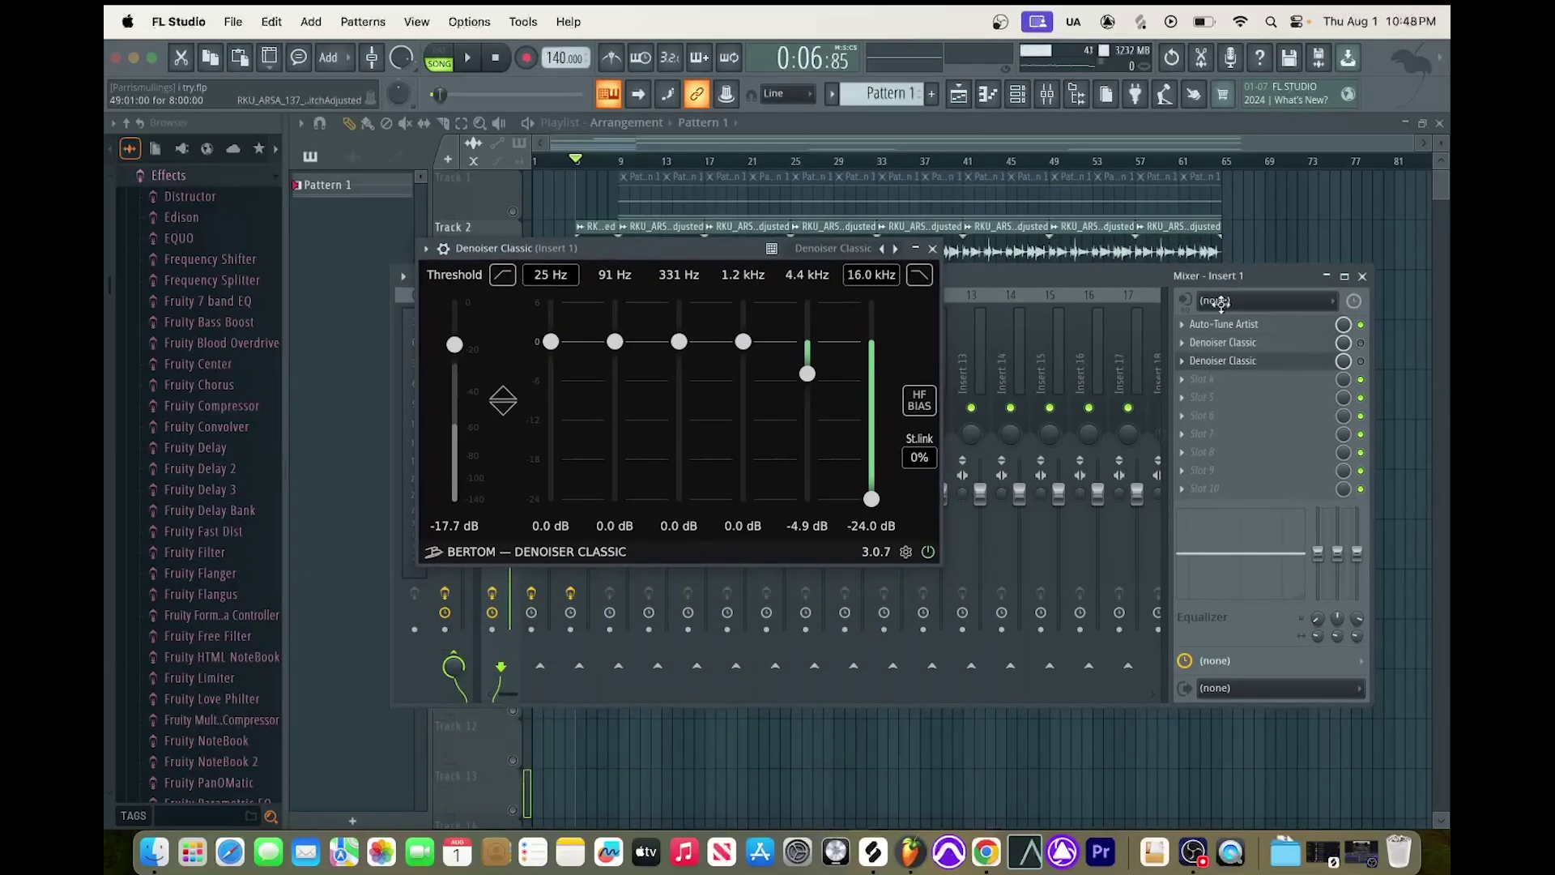
pyautogui.click(1360, 361)
# Set the two highest Denoiser Classic bands to -0.9 dB and -0.2 dB, and the high frequency to 10.0 kHz.
pyautogui.moveTo(872, 499); pyautogui.dragTo(873, 335)
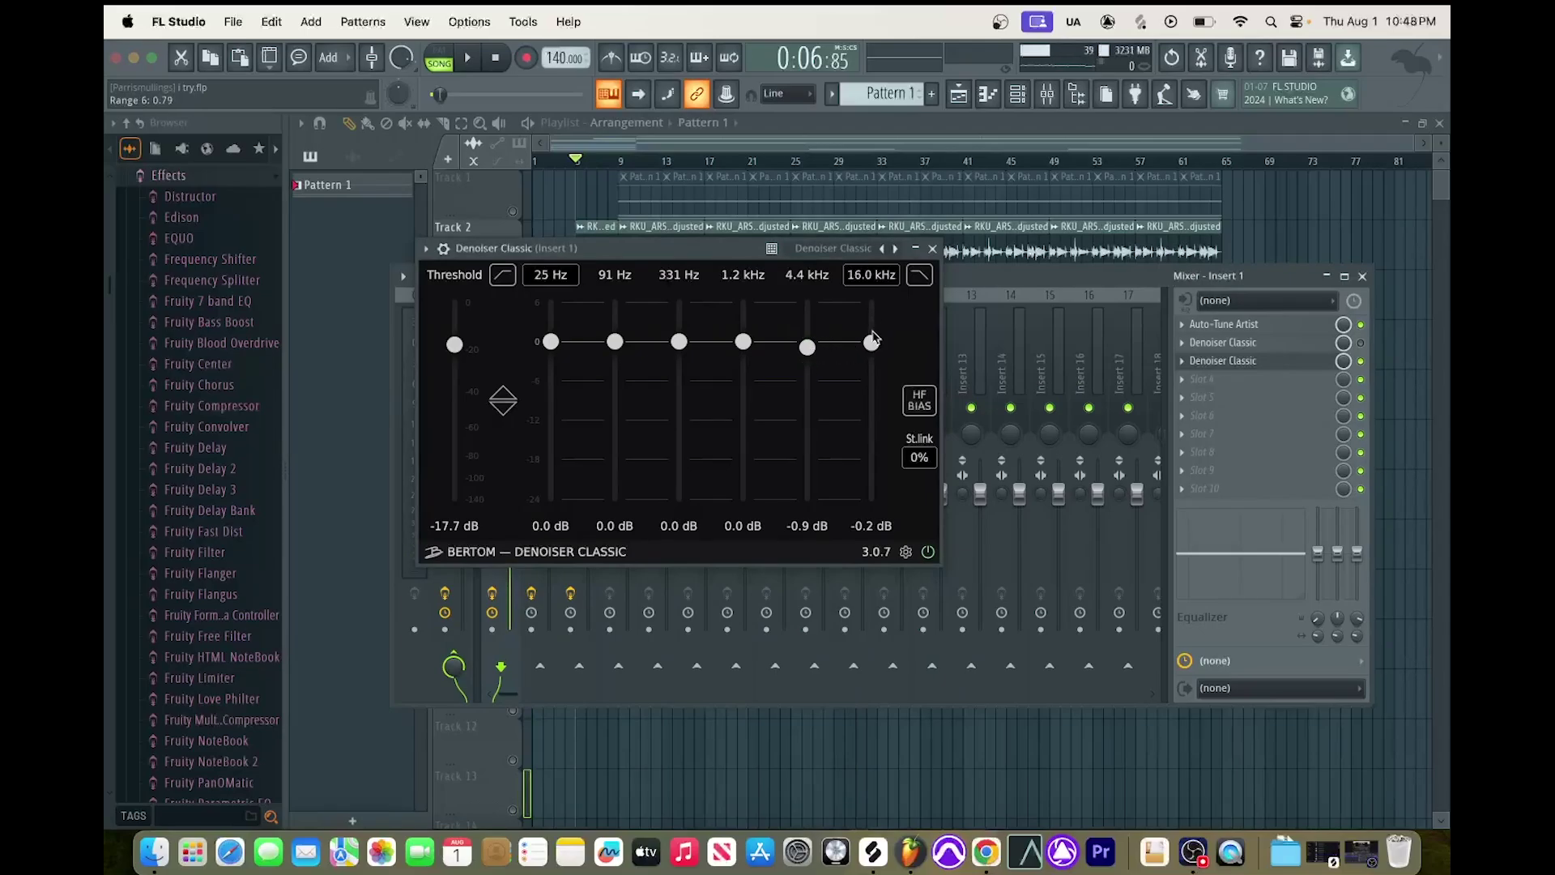
pyautogui.moveTo(871, 275)
pyautogui.mouseDown()
pyautogui.moveTo(871, 304)
pyautogui.moveTo(872, 273)
pyautogui.mouseUp()
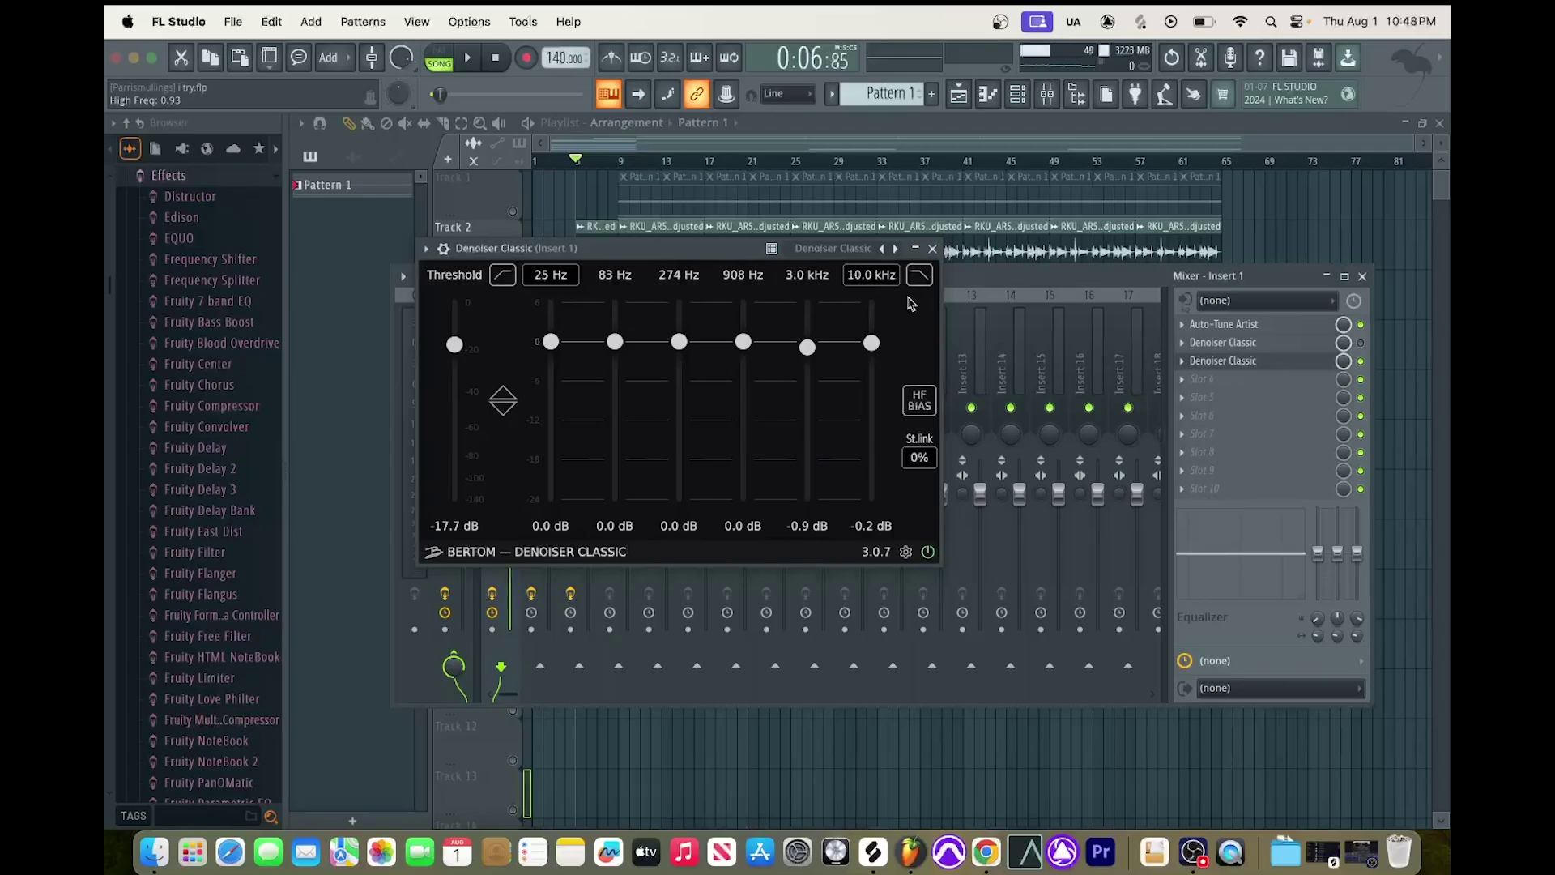
# Lower the Denoiser Classic threshold to -140.0 dB and audition the loop.
pyautogui.moveTo(455, 343); pyautogui.dragTo(454, 499)
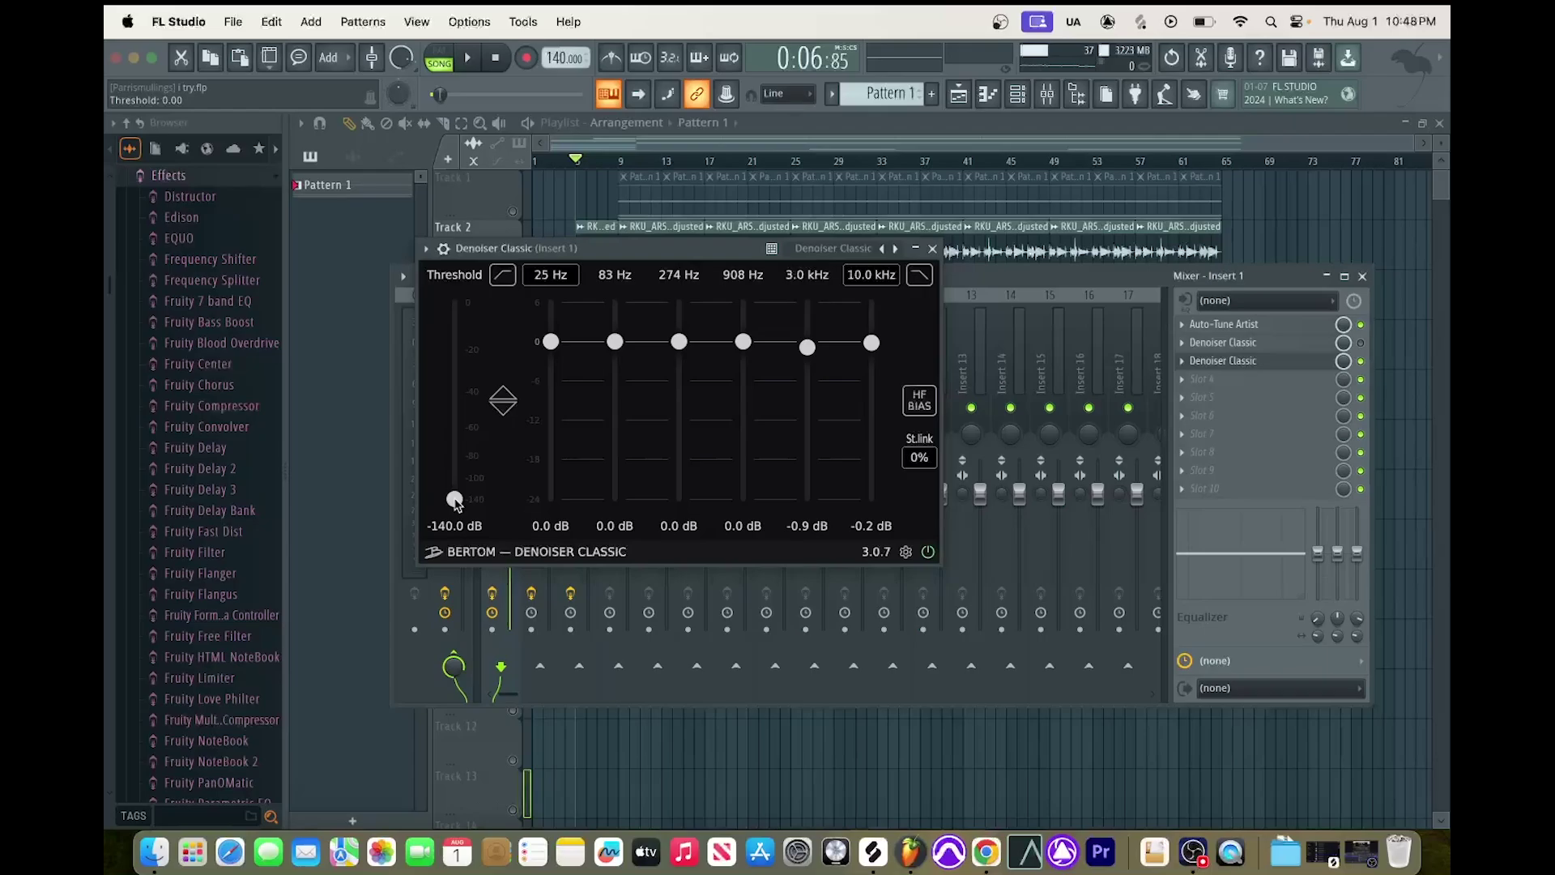
pyautogui.press('space')
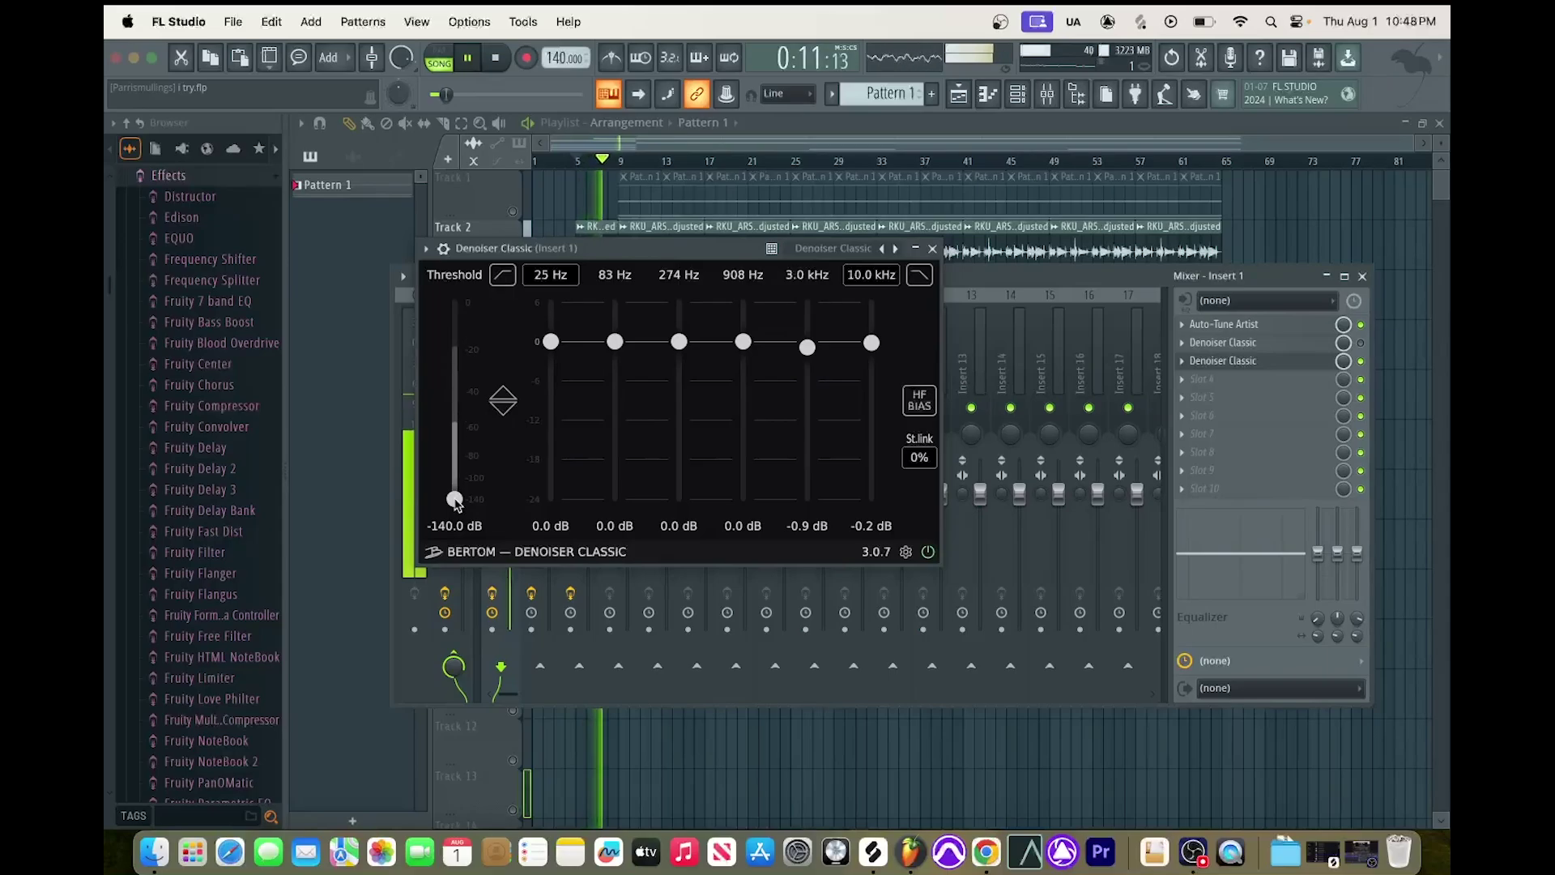
pyautogui.press('space')
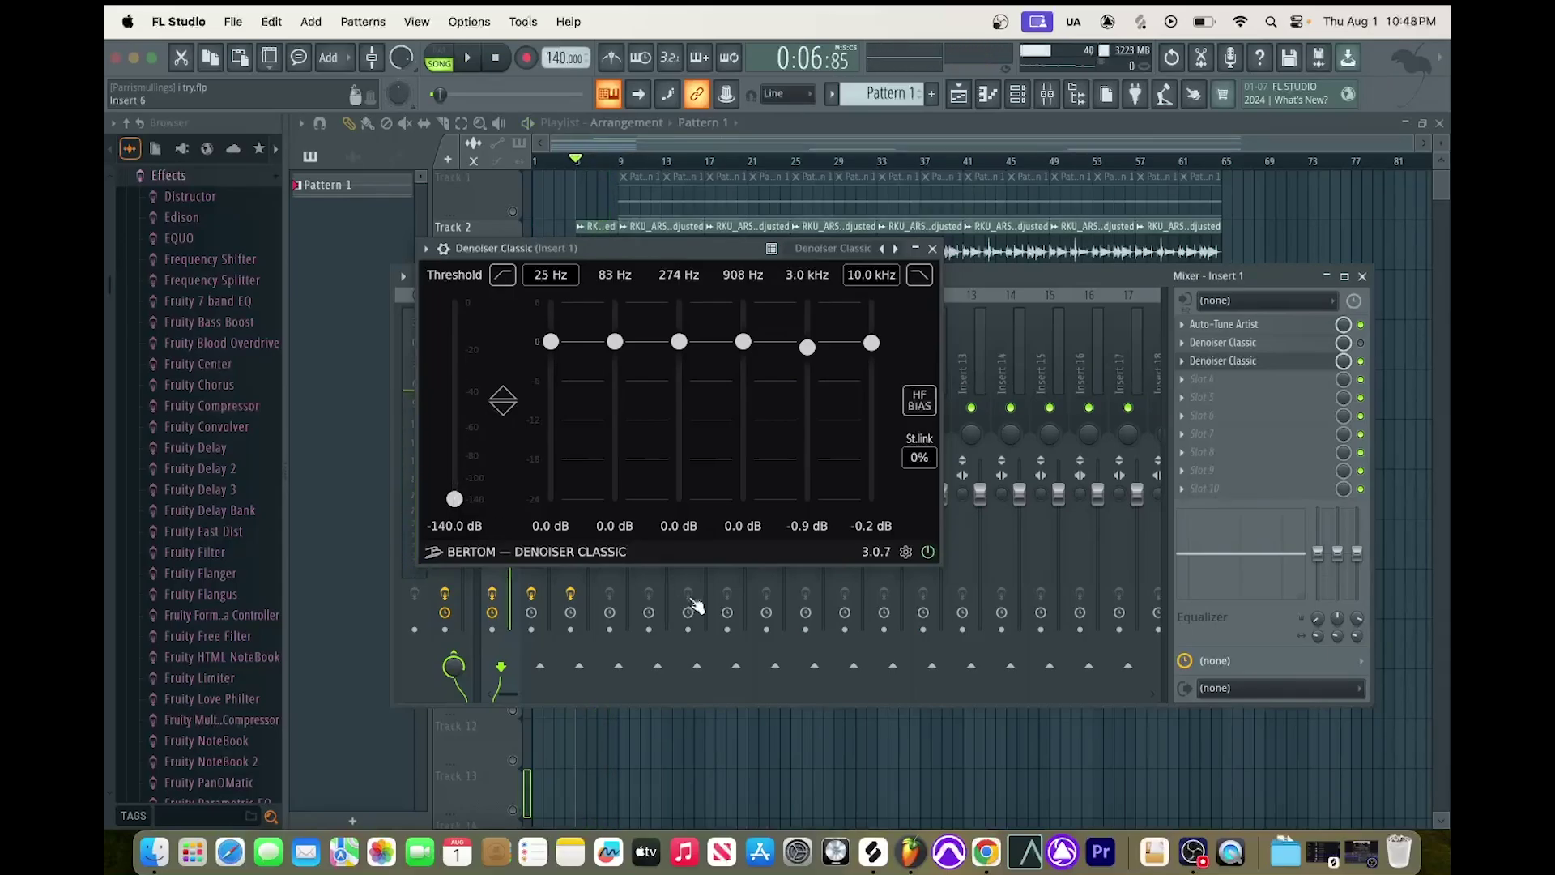
# Set the Denoiser Classic threshold to -40.8 dB and lower the 10.0 kHz band to -24.0 dB while auditioning the loop.
pyautogui.moveTo(454, 499); pyautogui.dragTo(454, 398)
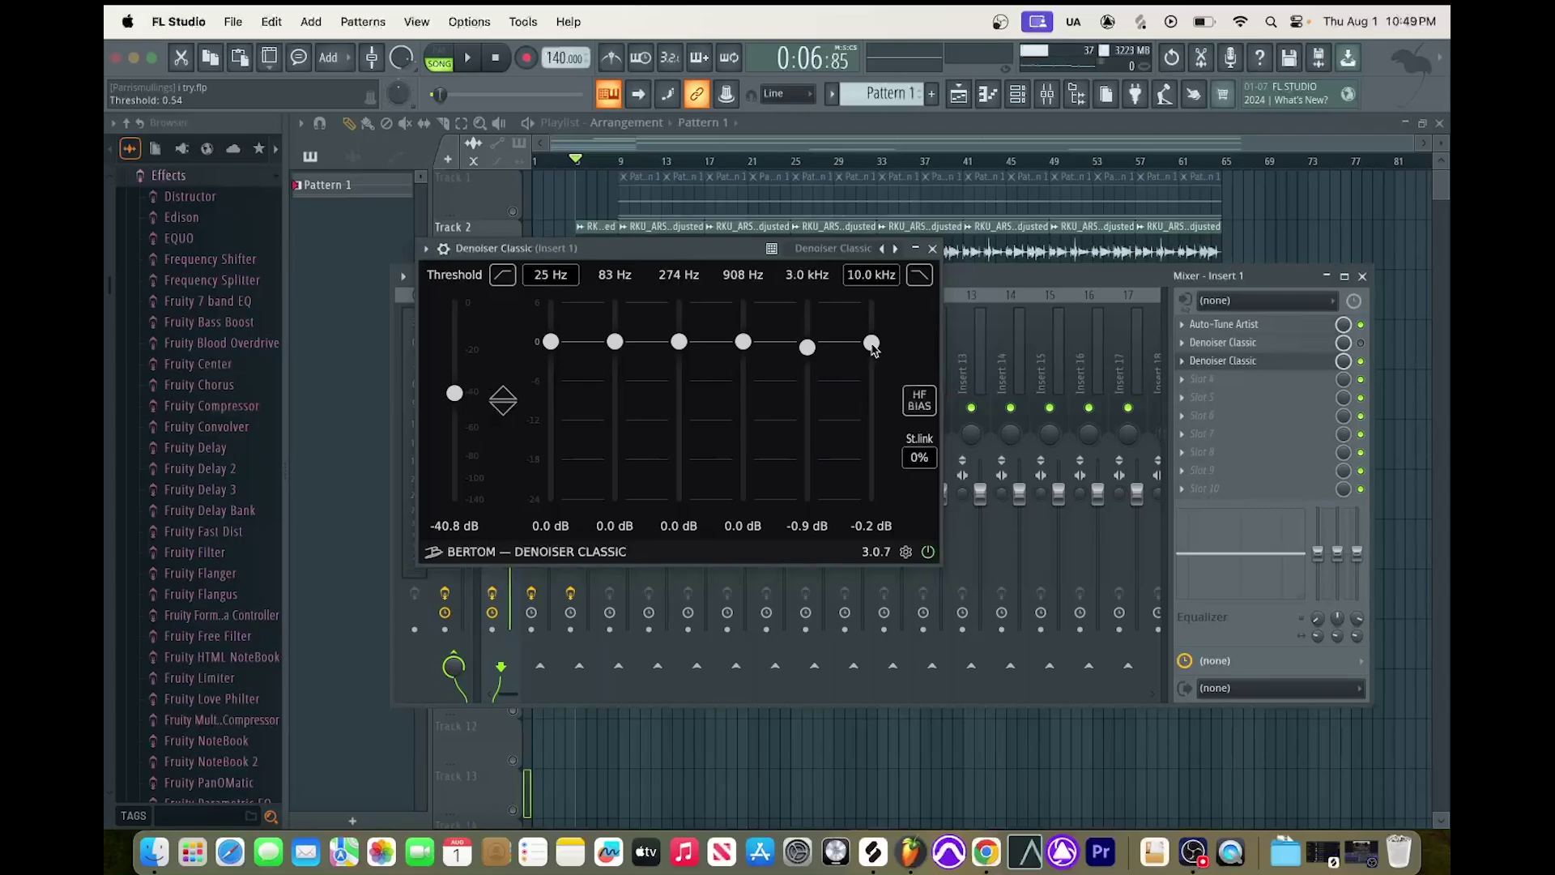
pyautogui.press('space')
pyautogui.moveTo(872, 344); pyautogui.dragTo(871, 499)
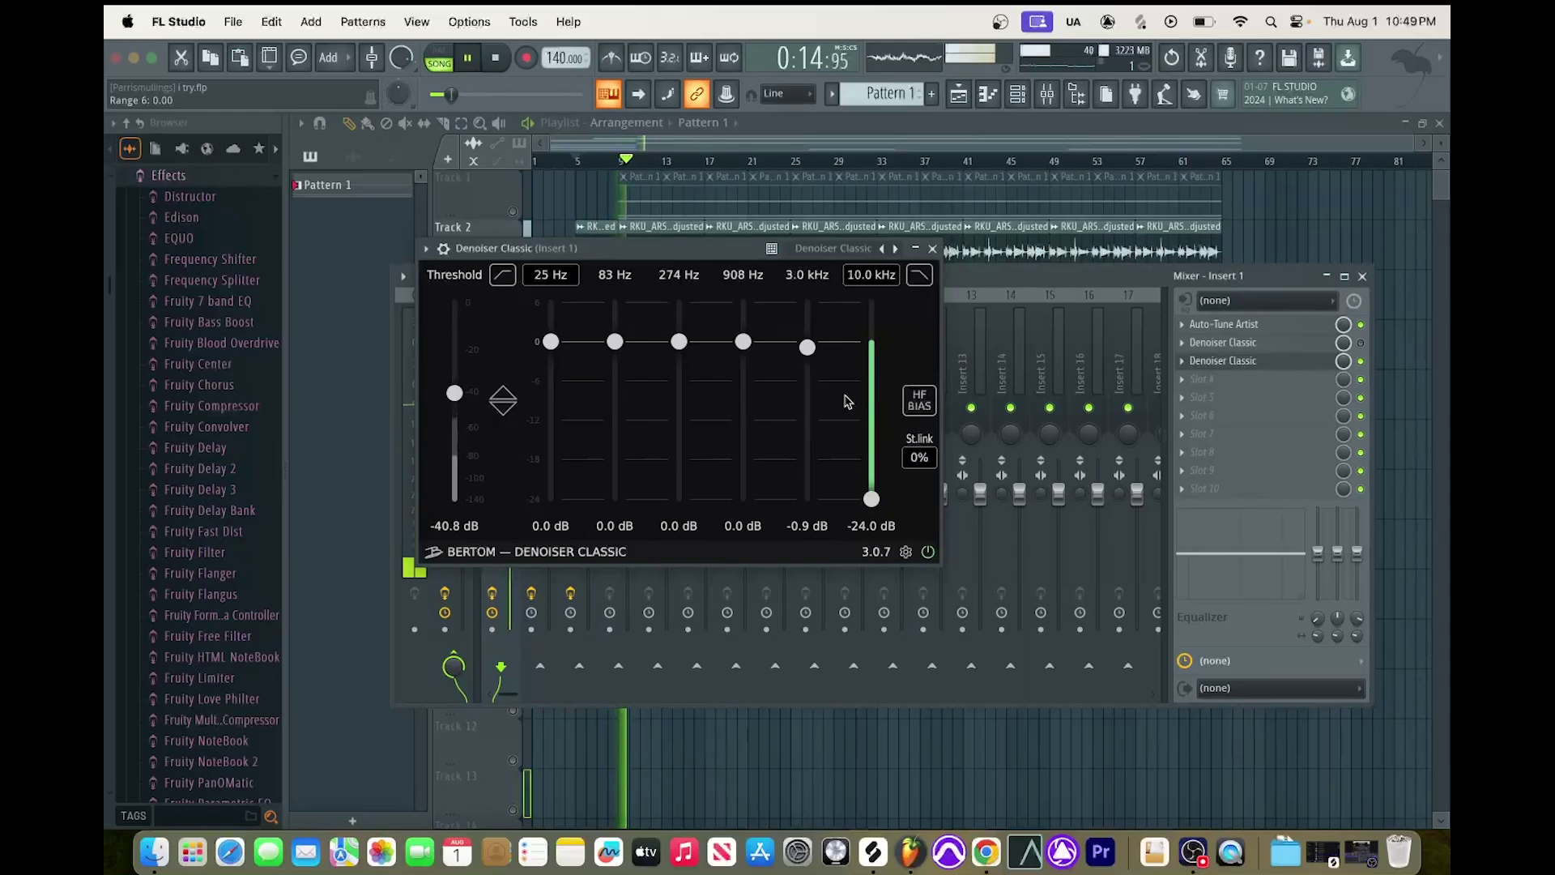
pyautogui.press('space')
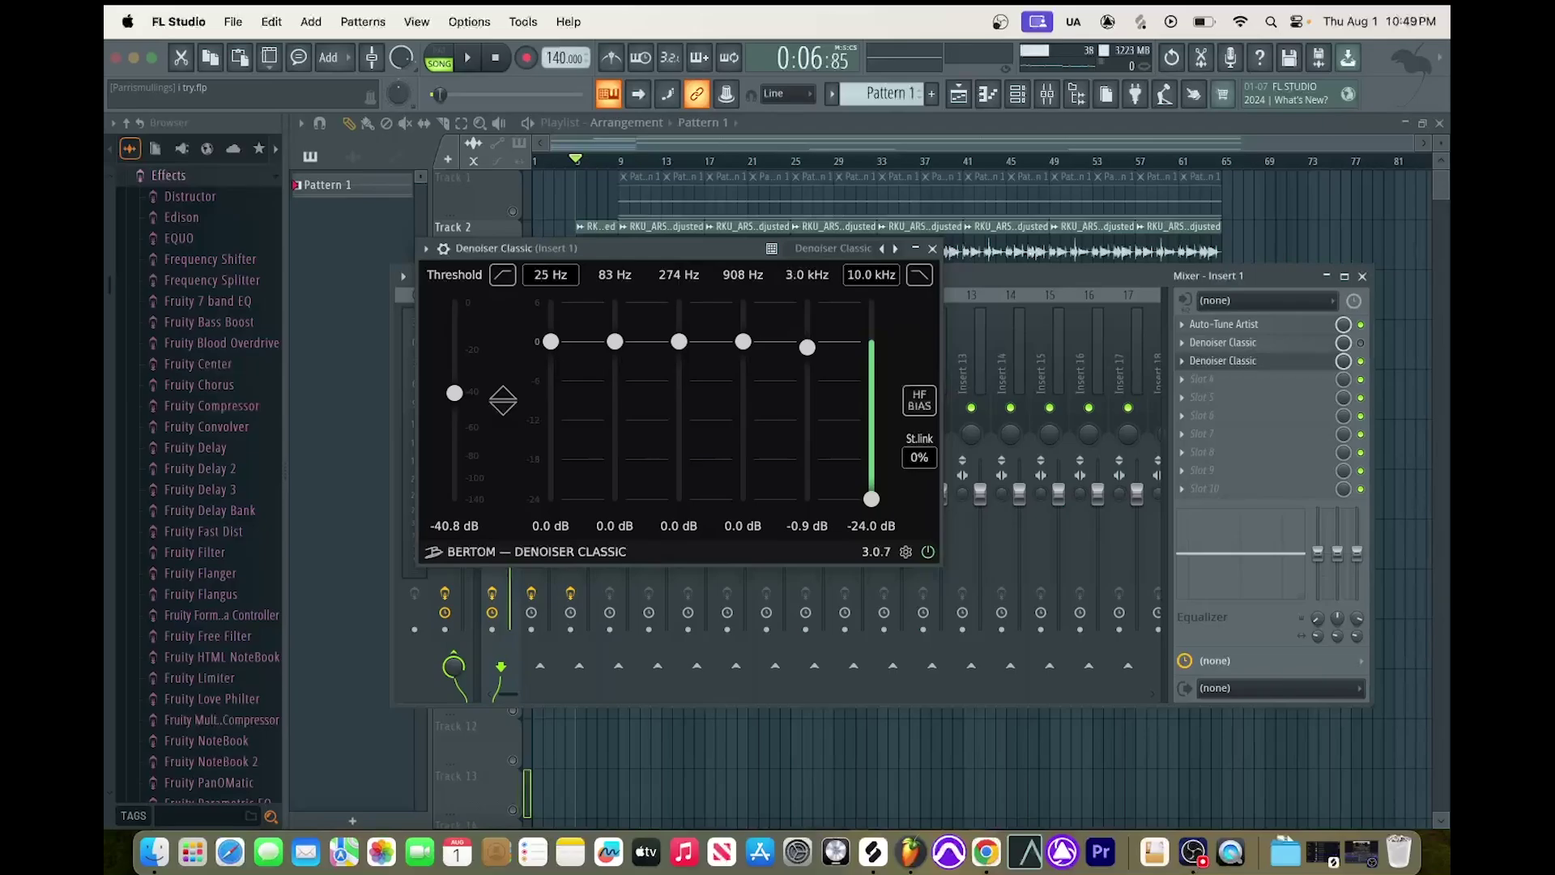
# Raise the Denoiser Classic high frequency to 16.0 kHz and audition the loop.
pyautogui.moveTo(871, 276); pyautogui.dragTo(871, 235)
pyautogui.press('space')
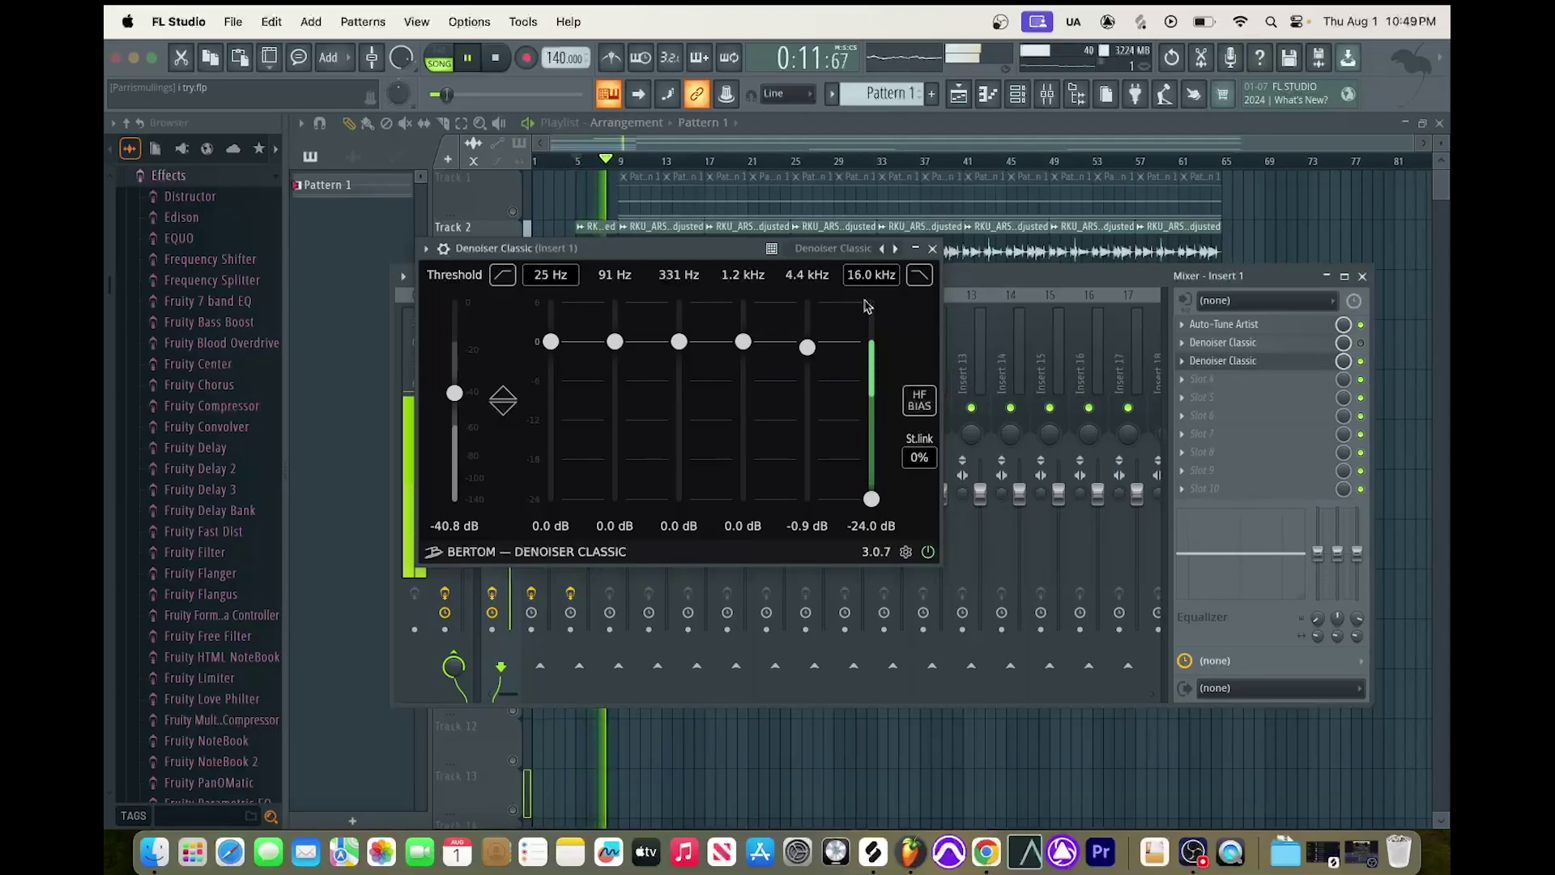
pyautogui.press('space')
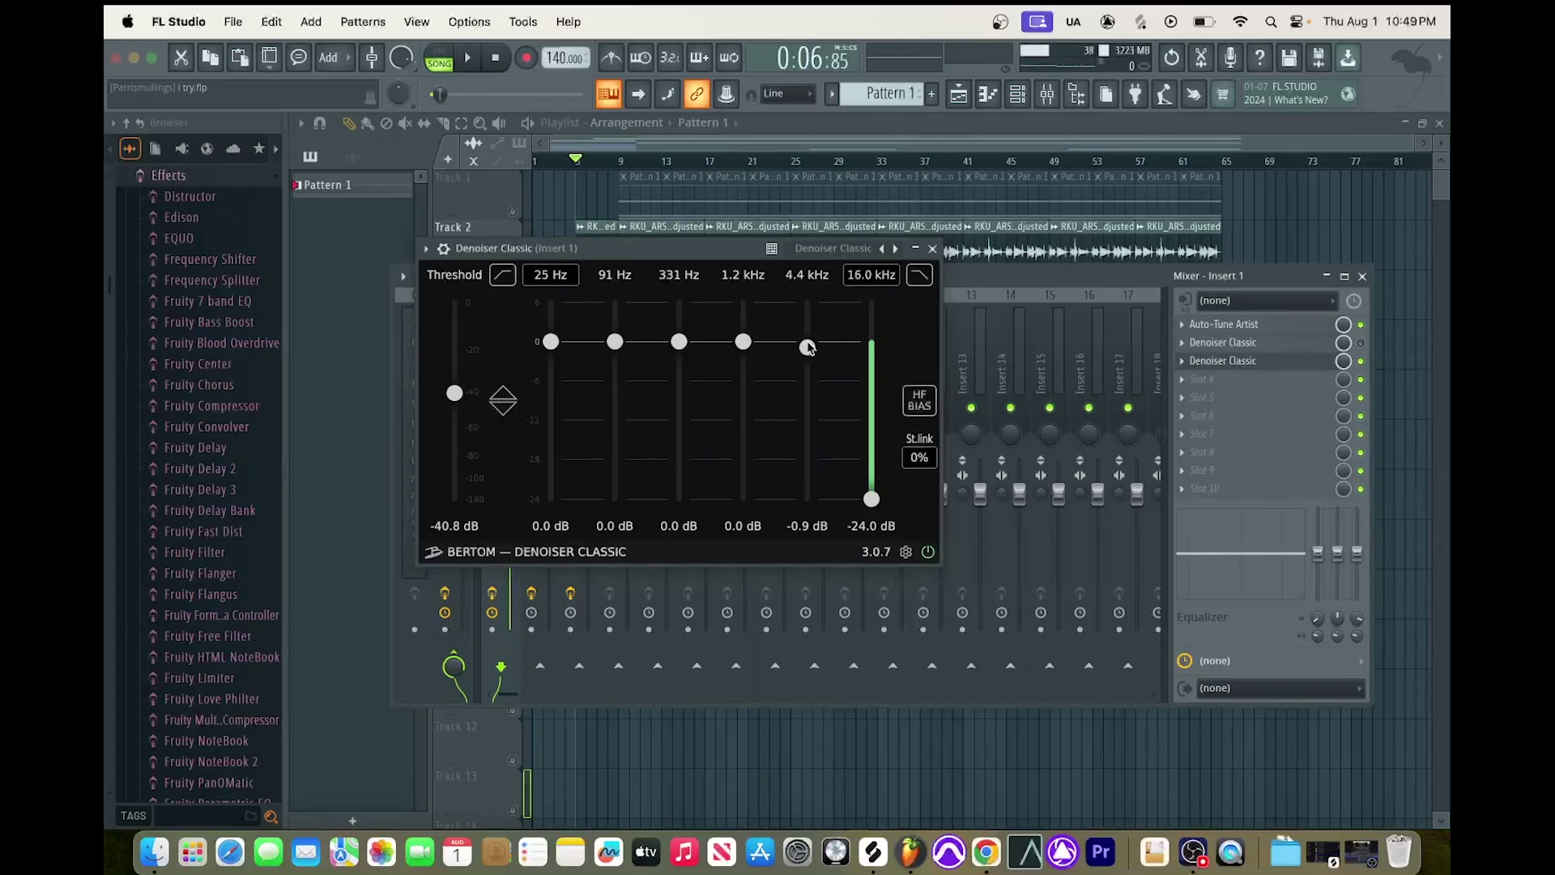
# Lower the 4.4 kHz band of Denoiser Classic gradually to -9.7 dB while the loop plays.
pyautogui.moveTo(808, 342); pyautogui.dragTo(807, 358)
pyautogui.press('space')
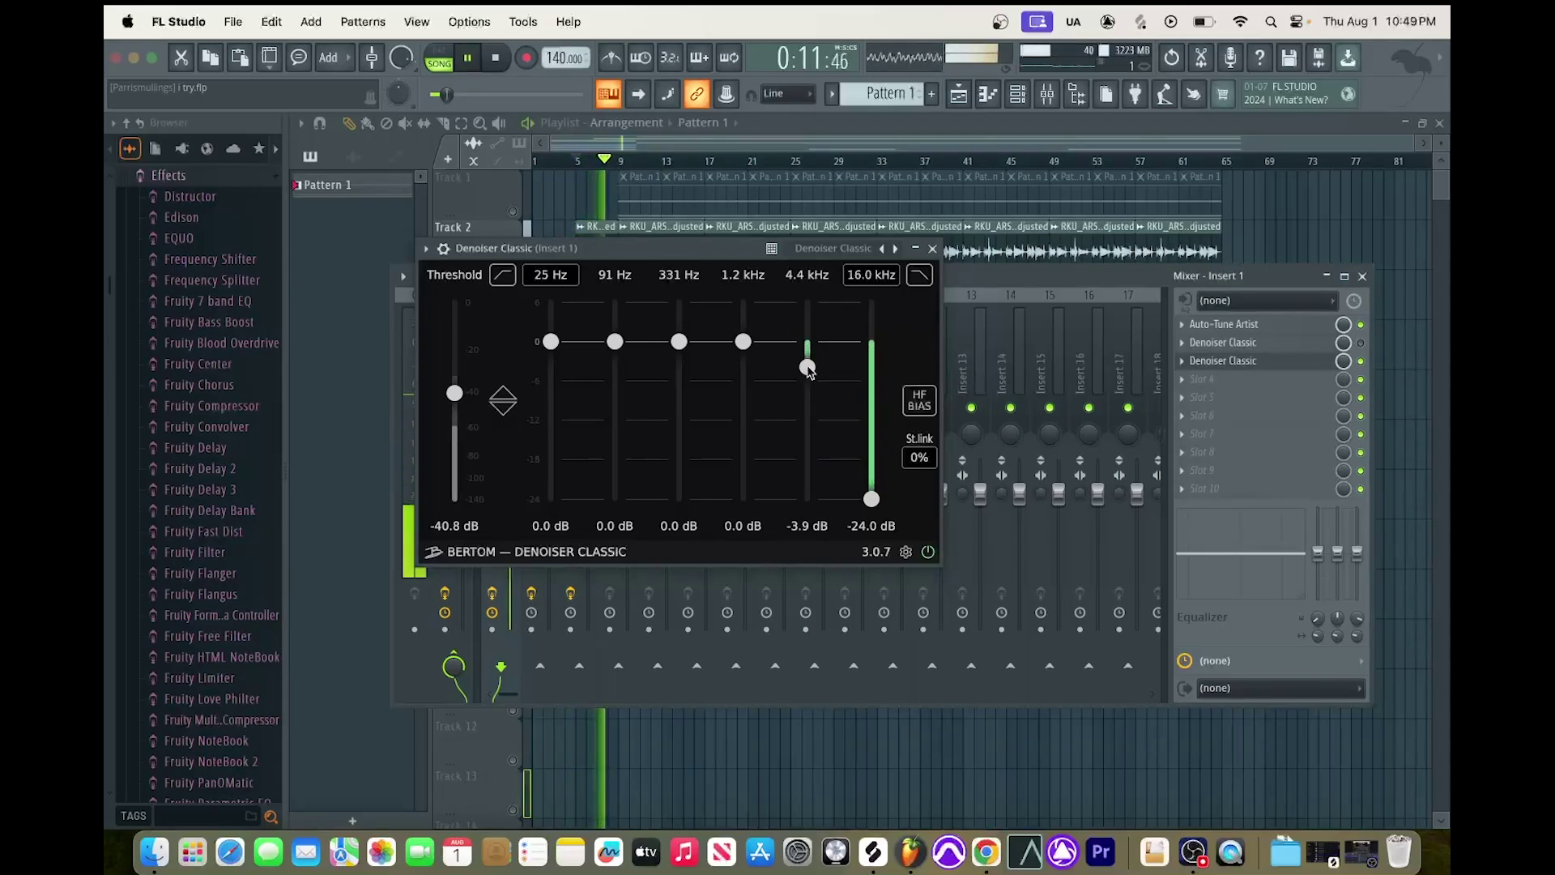
pyautogui.moveTo(808, 368); pyautogui.dragTo(807, 379)
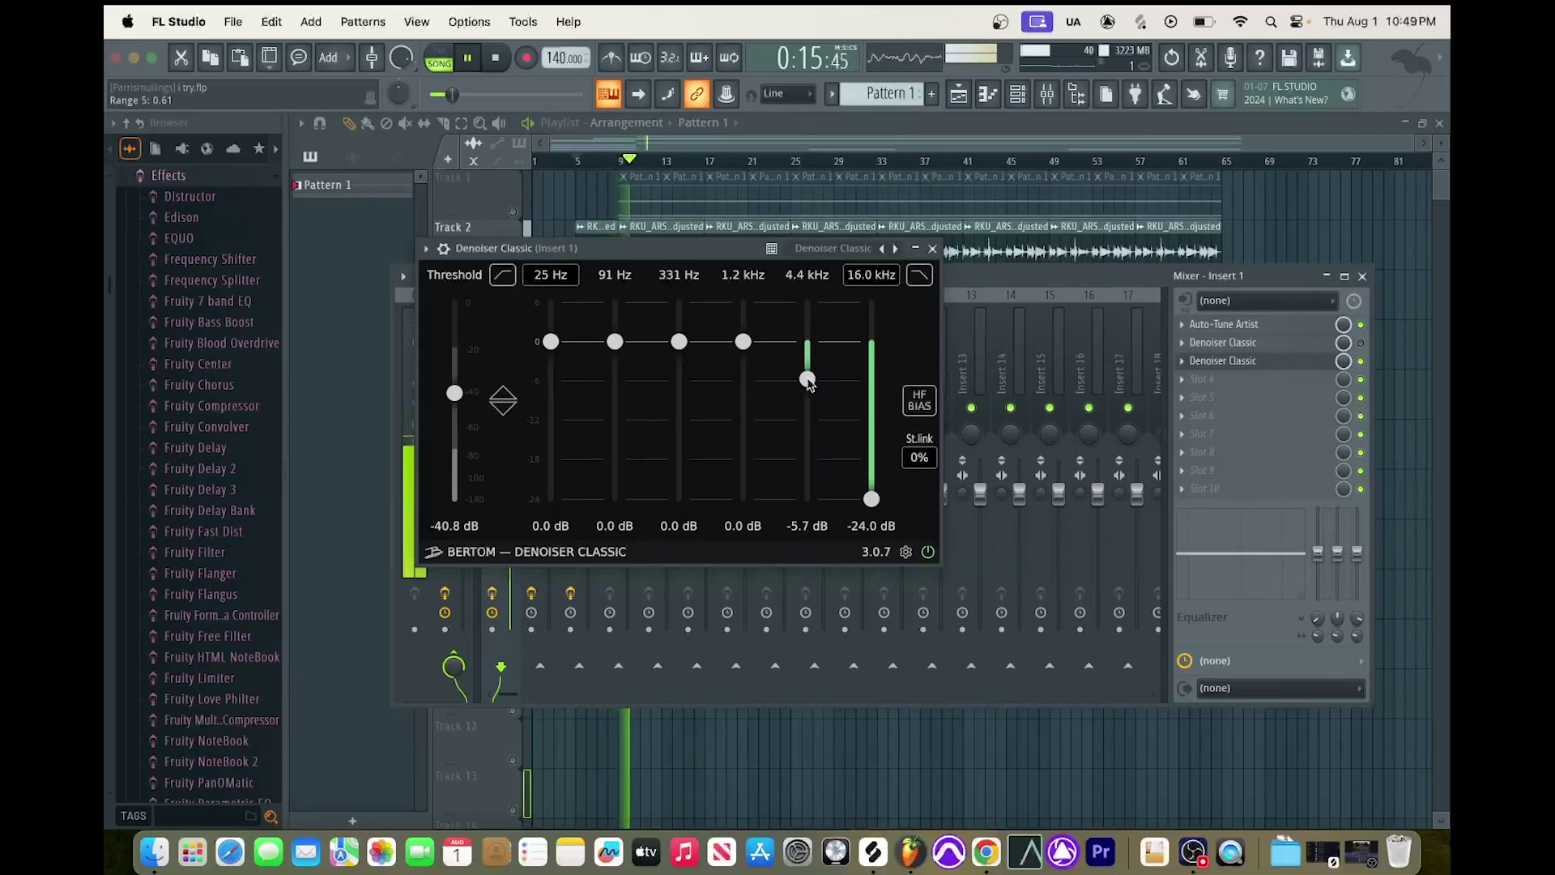
pyautogui.moveTo(808, 380); pyautogui.dragTo(807, 408)
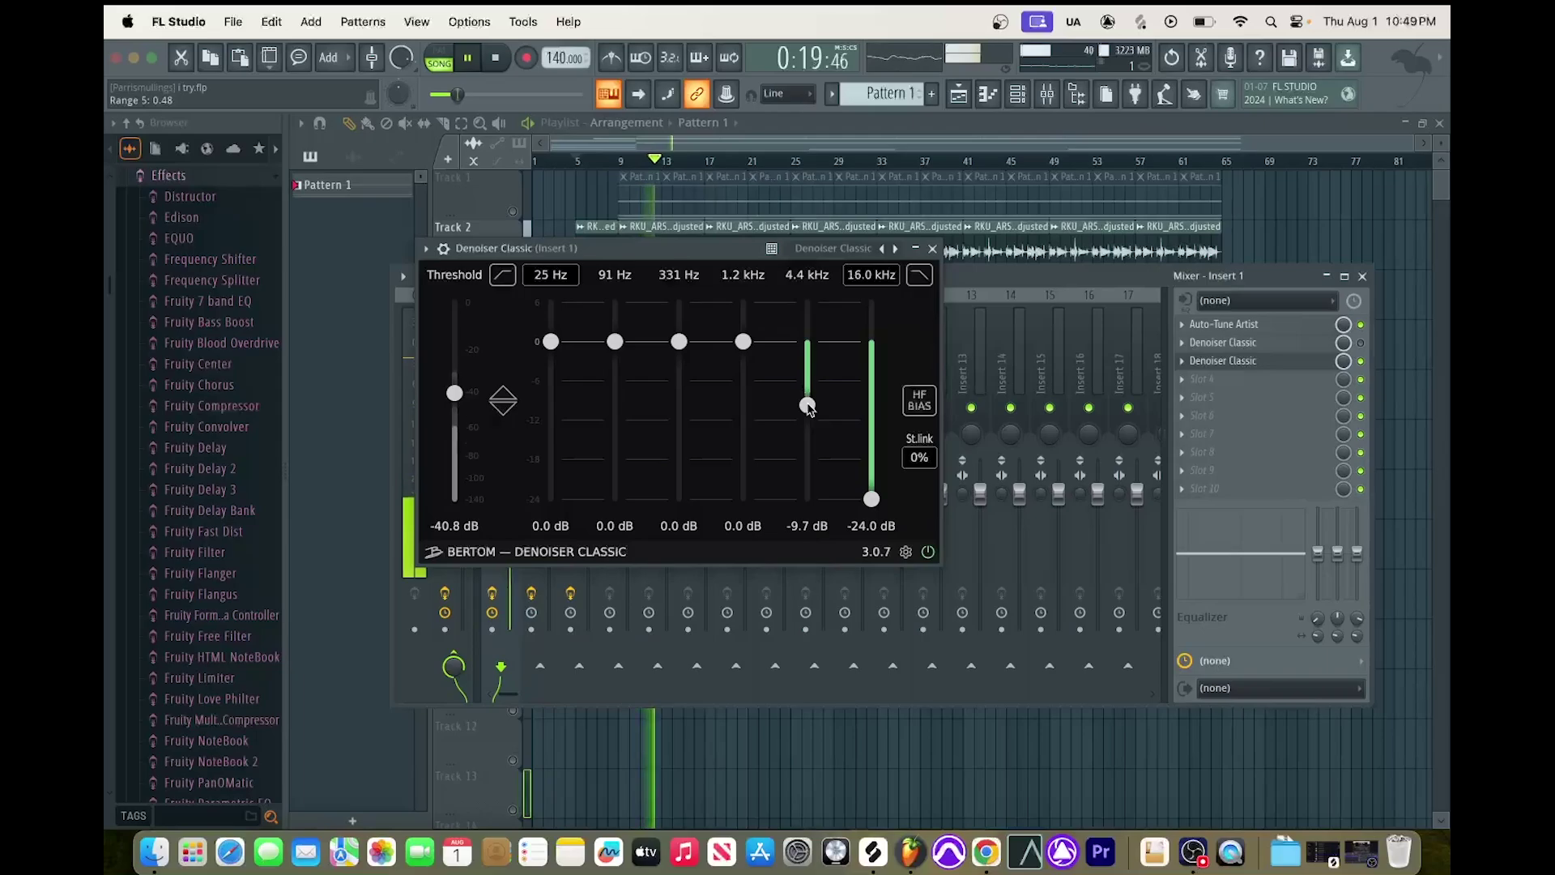
pyautogui.press('space')
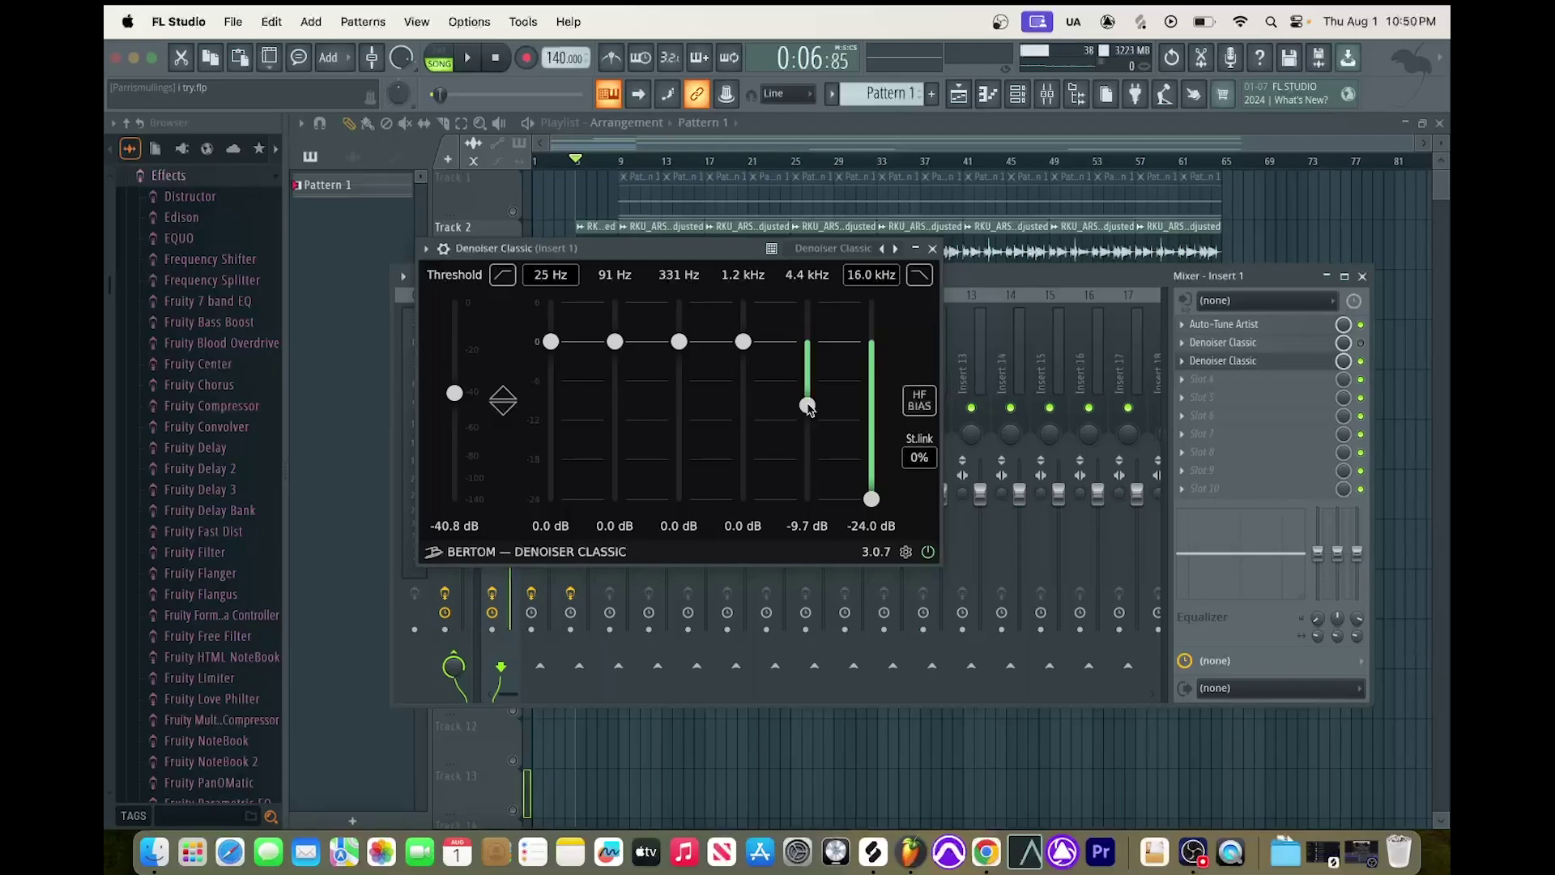
# Set the Denoiser Classic threshold to -20.9 dB and the 4.4 kHz band to -8.2 dB during playback.
pyautogui.press('space')
pyautogui.moveTo(455, 392); pyautogui.dragTo(456, 355)
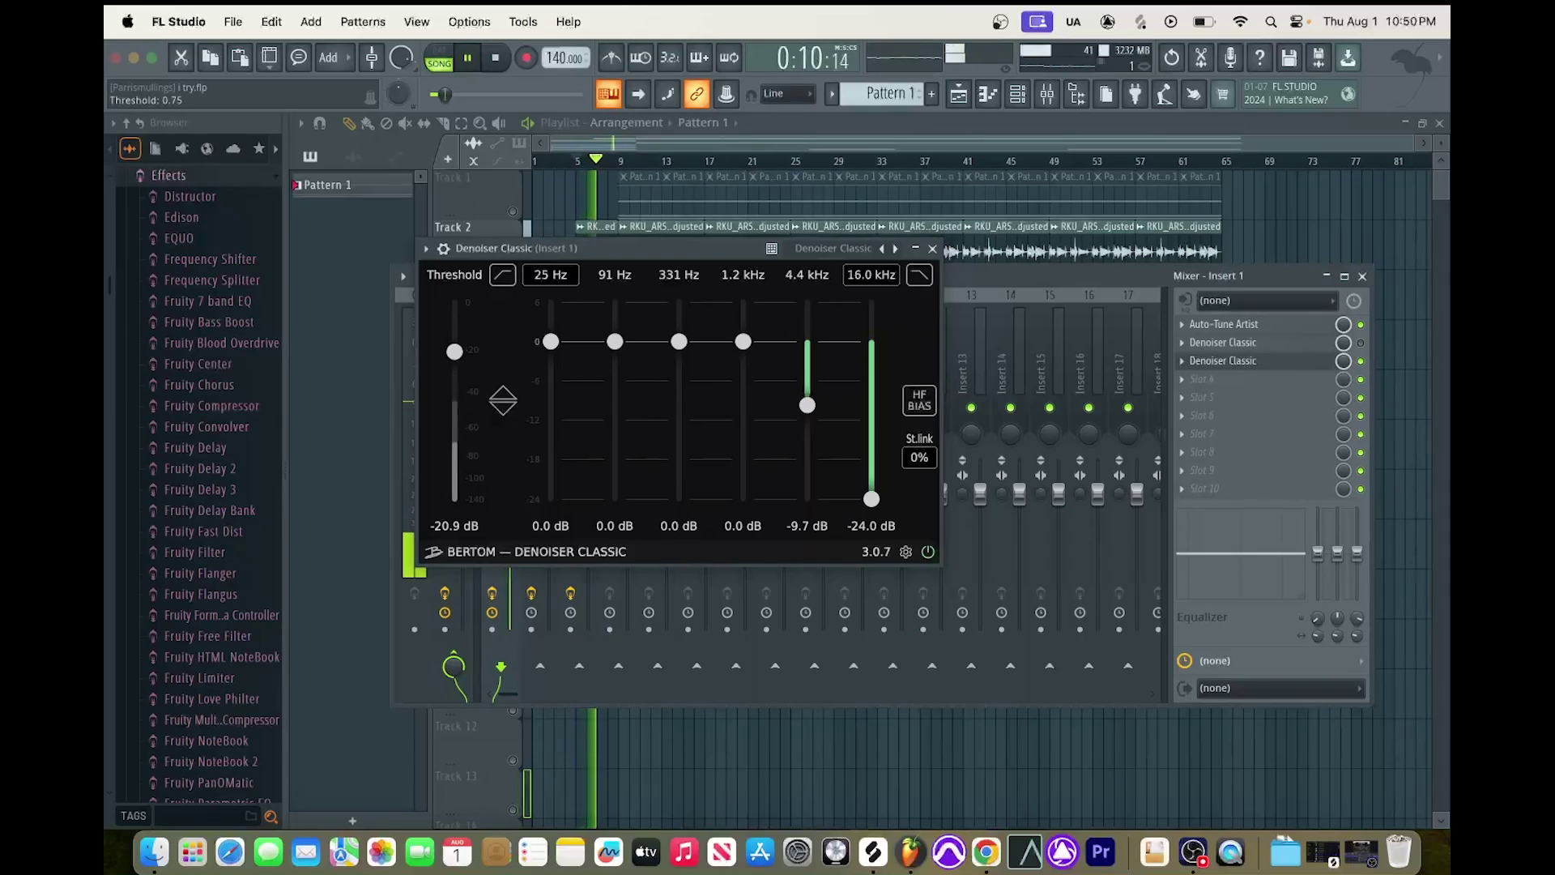
pyautogui.moveTo(808, 405)
pyautogui.mouseDown()
pyautogui.moveTo(809, 384)
pyautogui.moveTo(809, 397)
pyautogui.mouseUp()
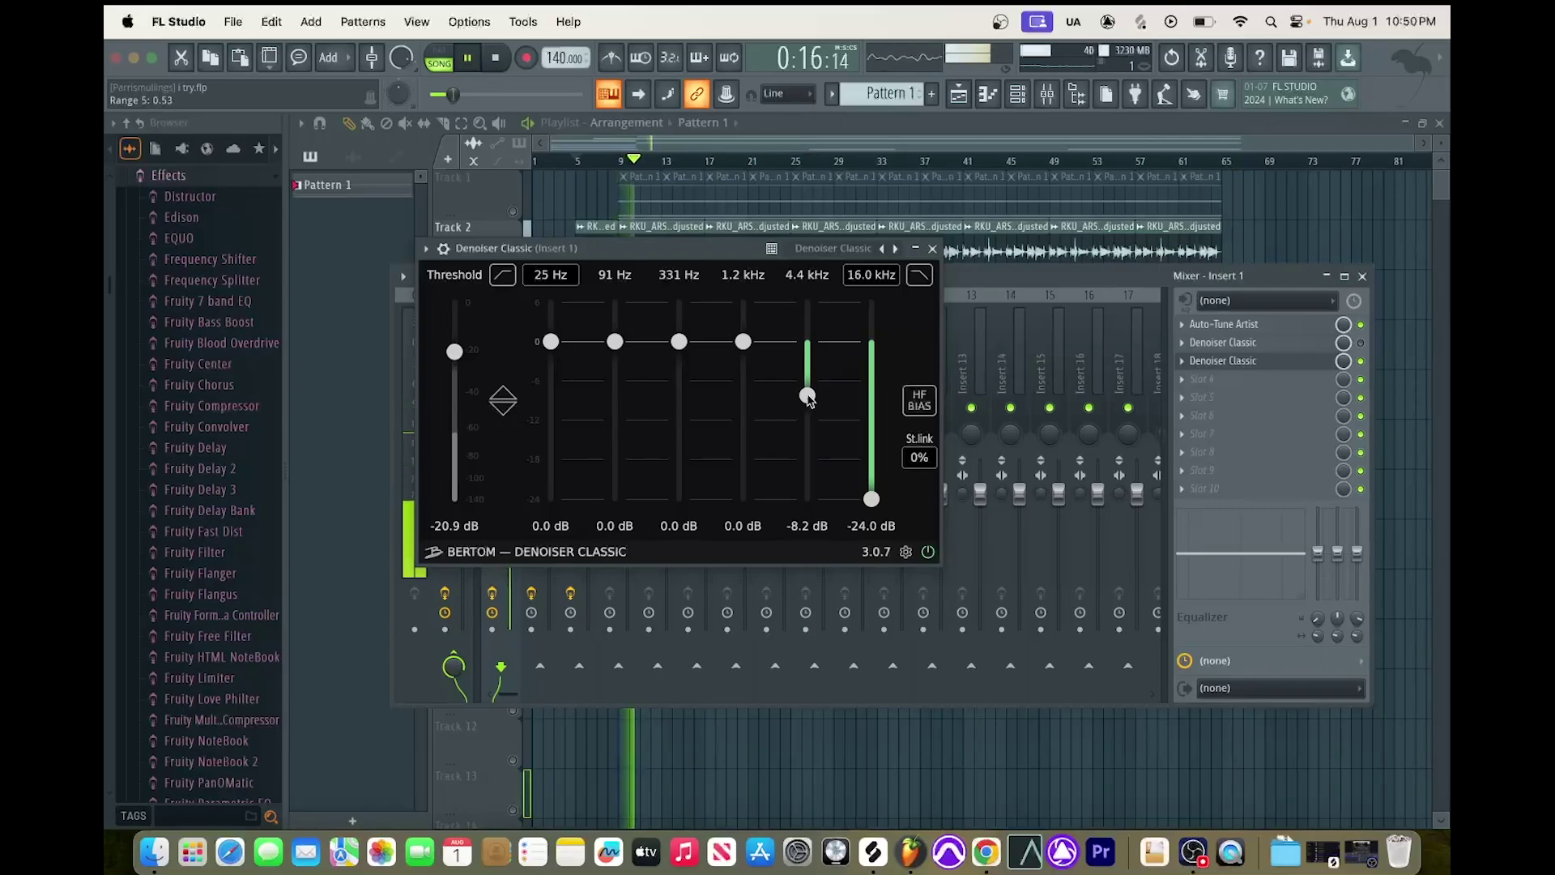
pyautogui.press('space')
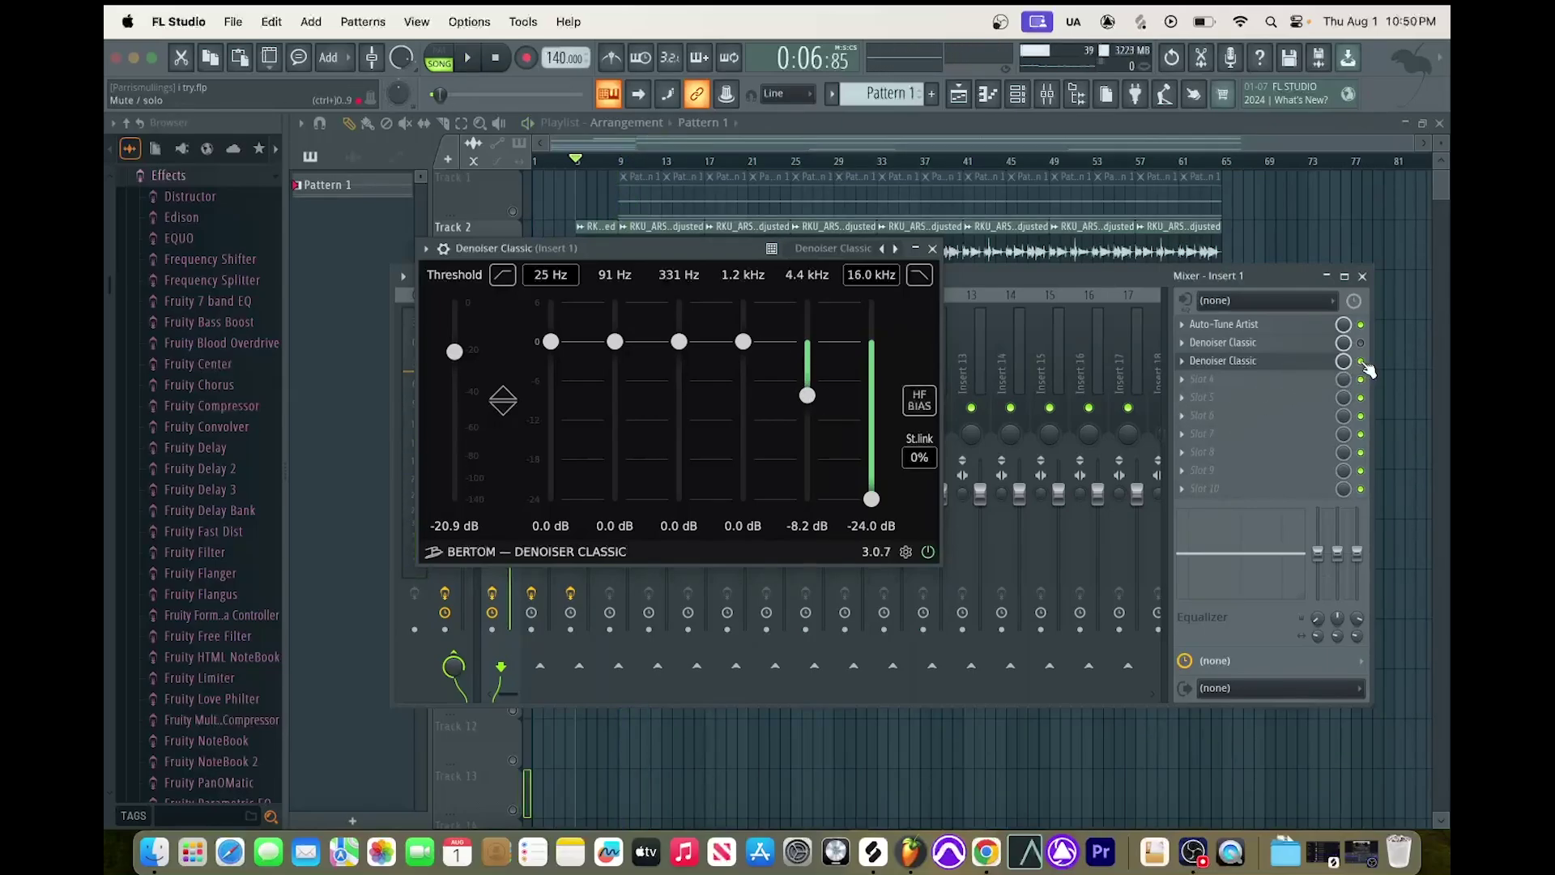
# Compare the loop with the adjusted Denoiser Classic bypassed and enabled, leaving the effect on during playback.
pyautogui.press('space')
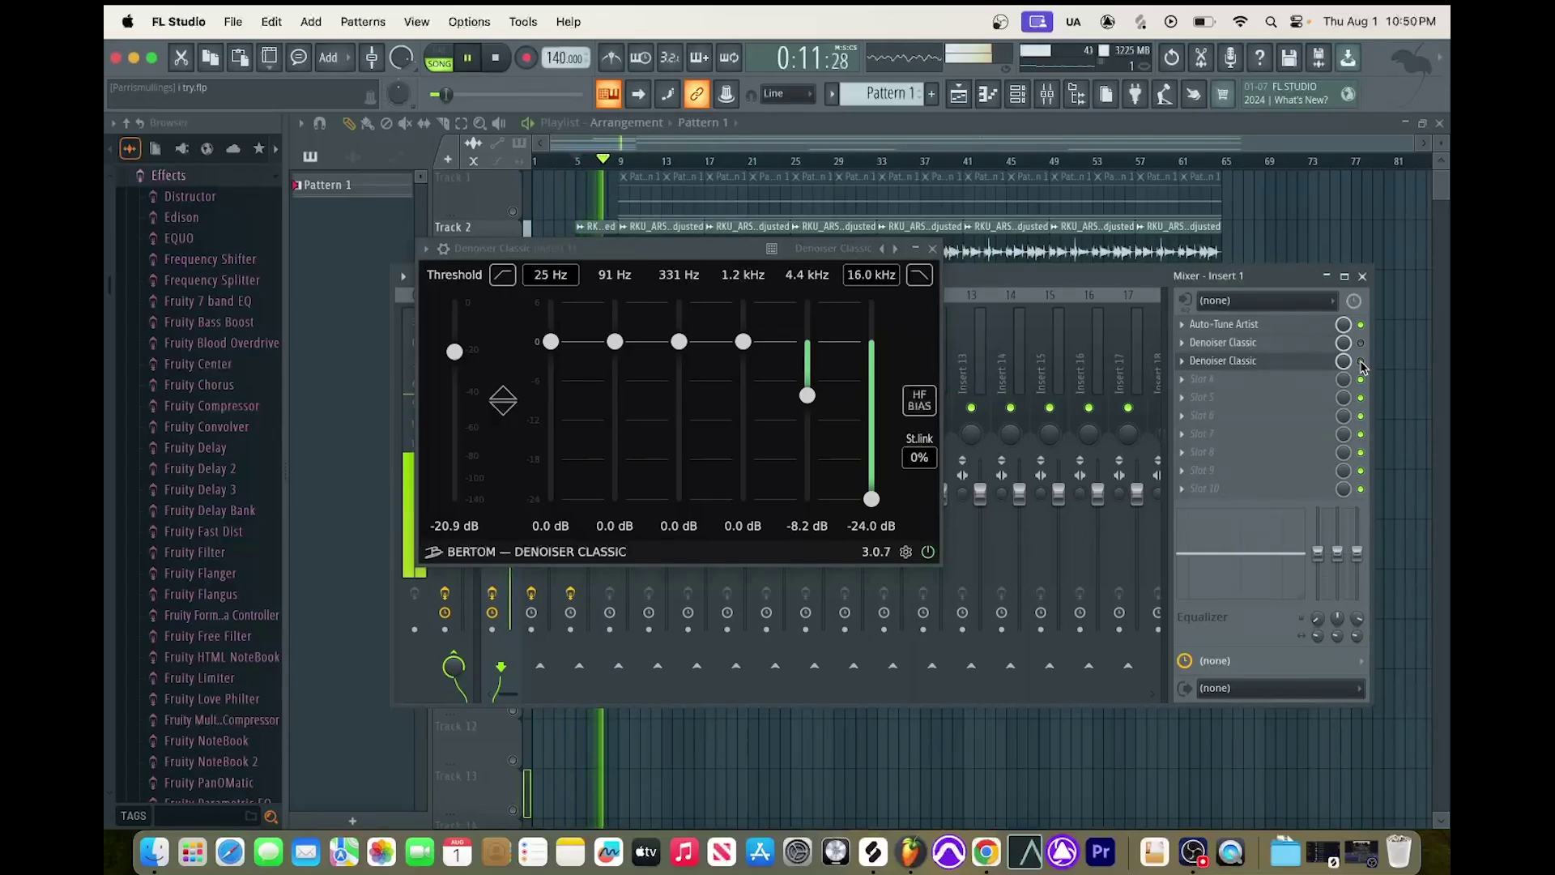
pyautogui.click(1361, 362)
pyautogui.press('space')
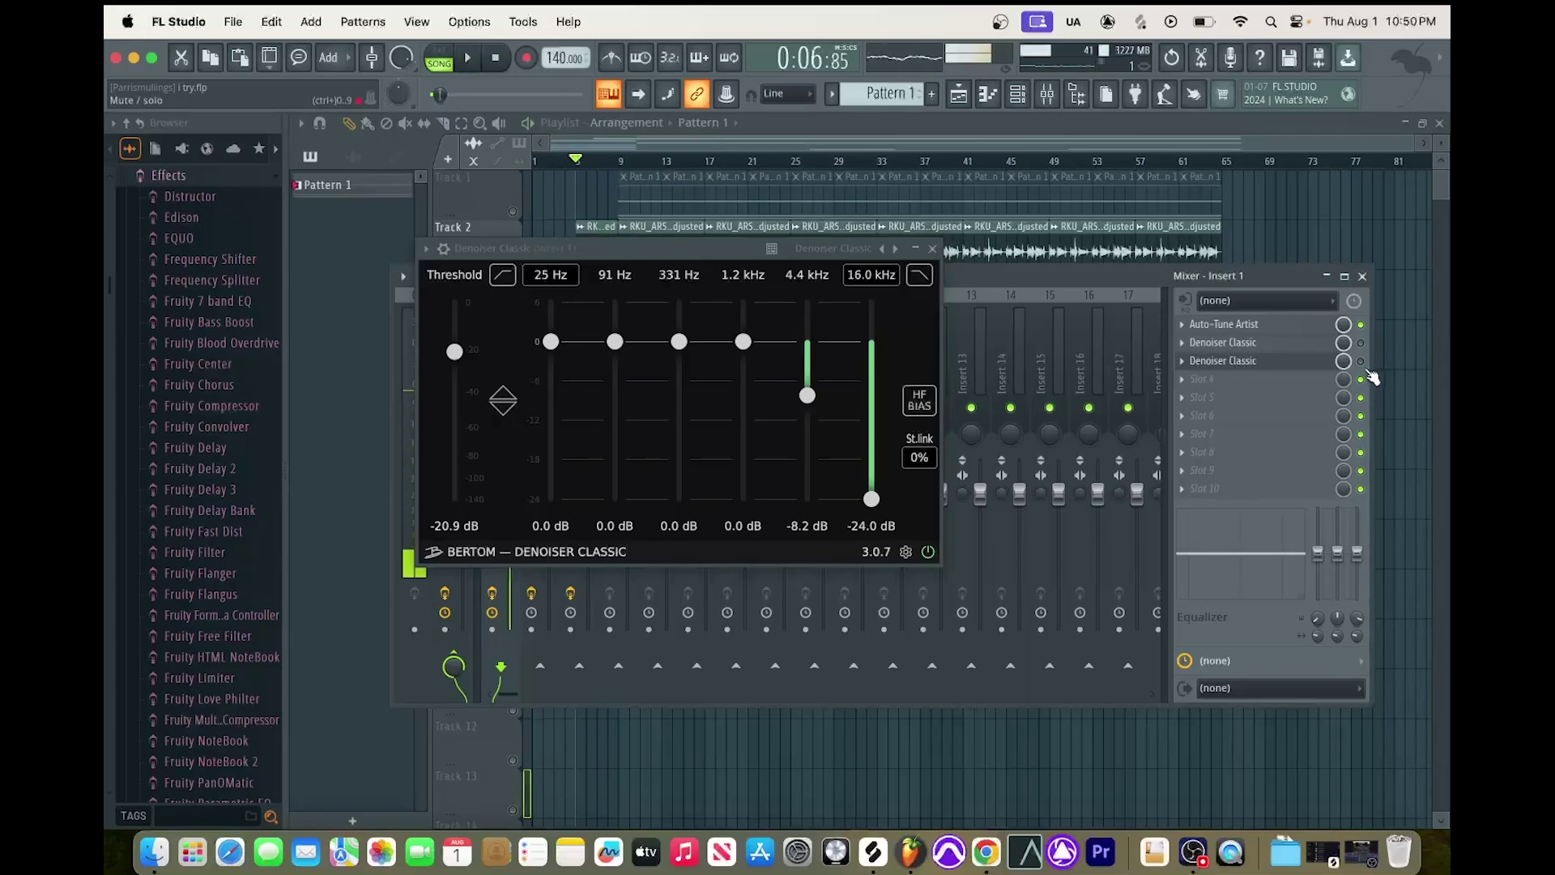
pyautogui.press('space')
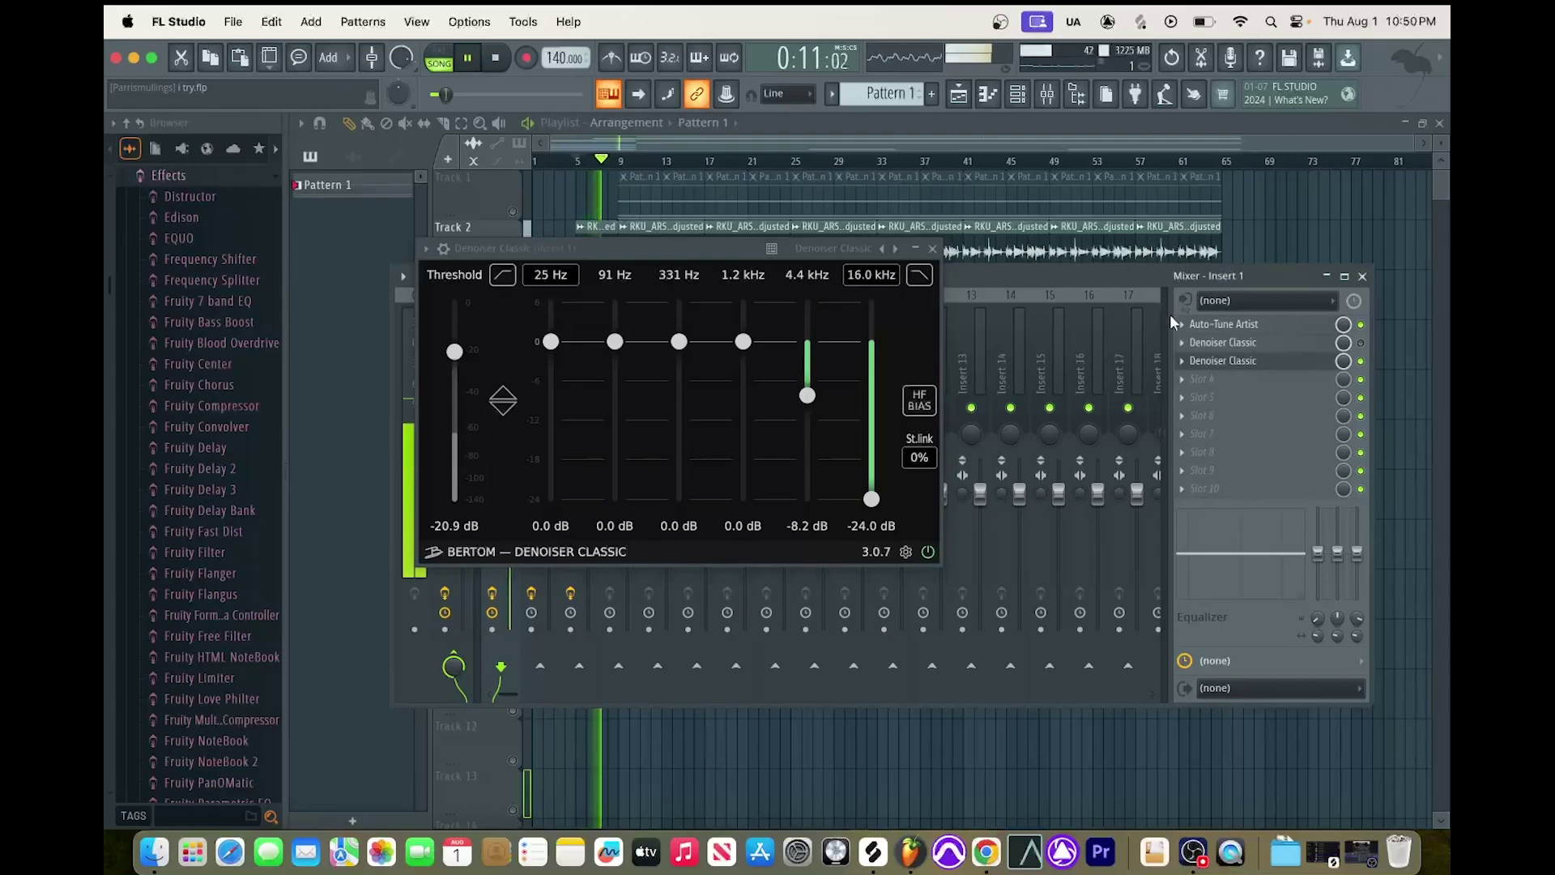
# Close the Denoiser Classic window and move the mixer down to uncover the upper playlist tracks.
pyautogui.click(932, 248)
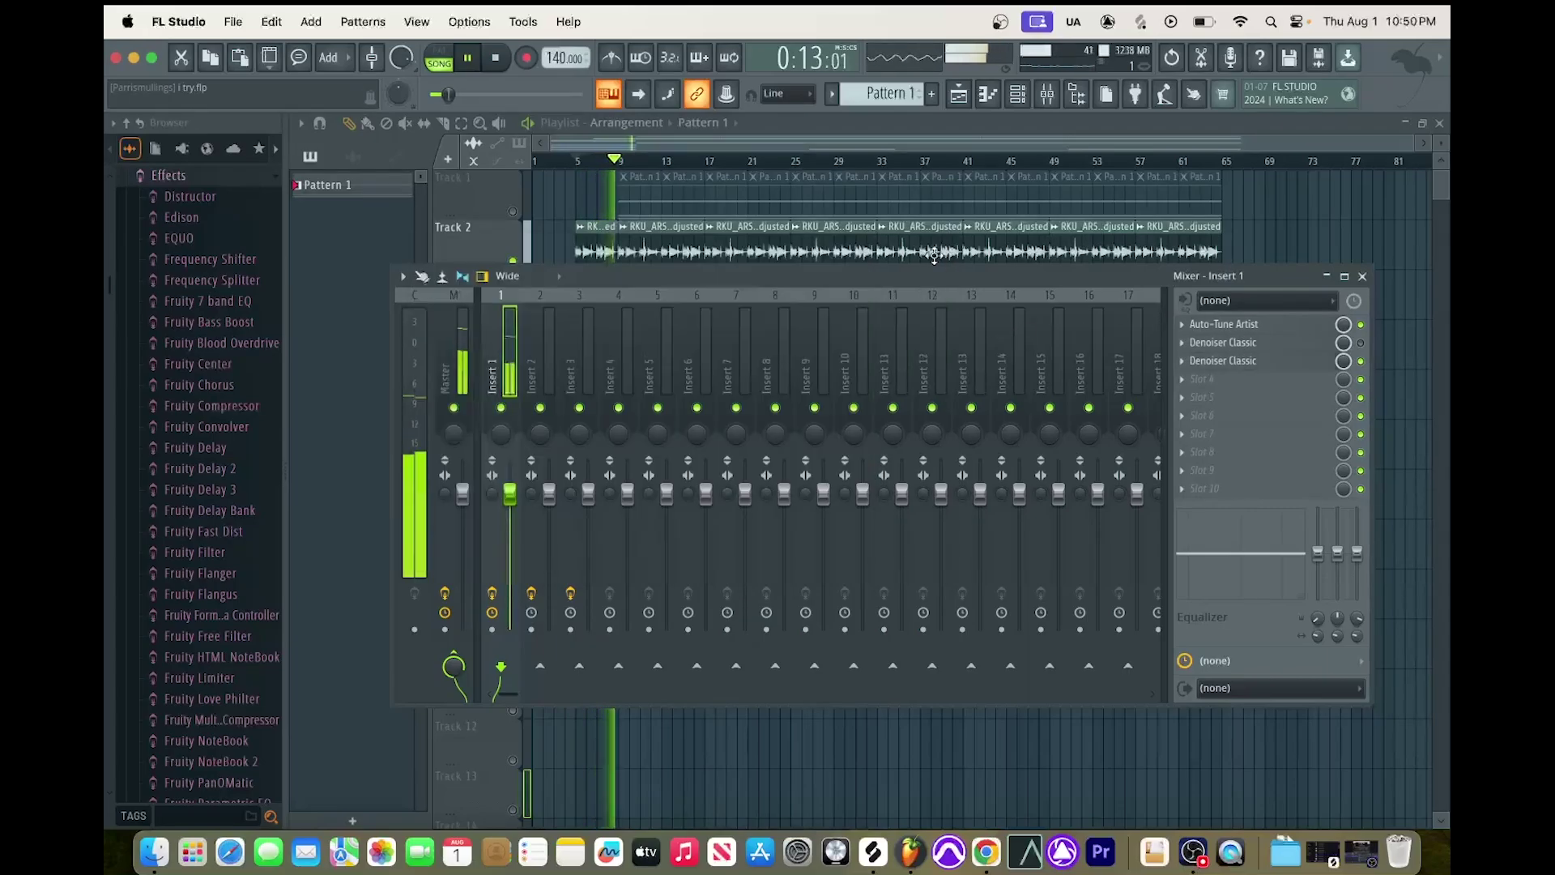
pyautogui.moveTo(676, 274); pyautogui.dragTo(723, 444)
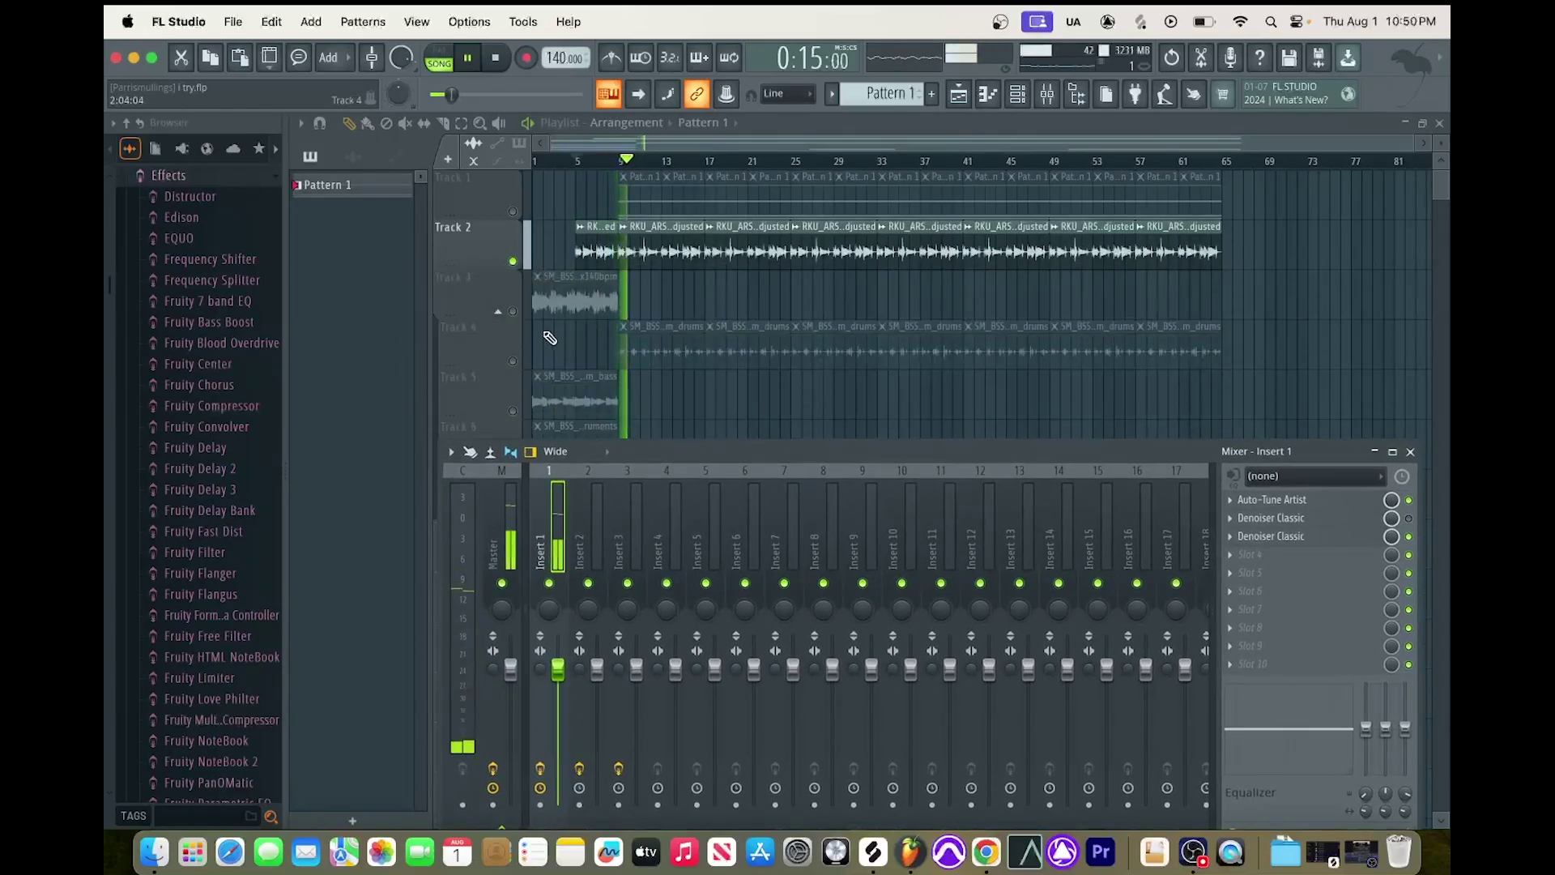
# Hide the mixer and unmute Tracks 1, 4 and 7 in the playlist while the song plays.
pyautogui.press('F9')
pyautogui.click(512, 212)
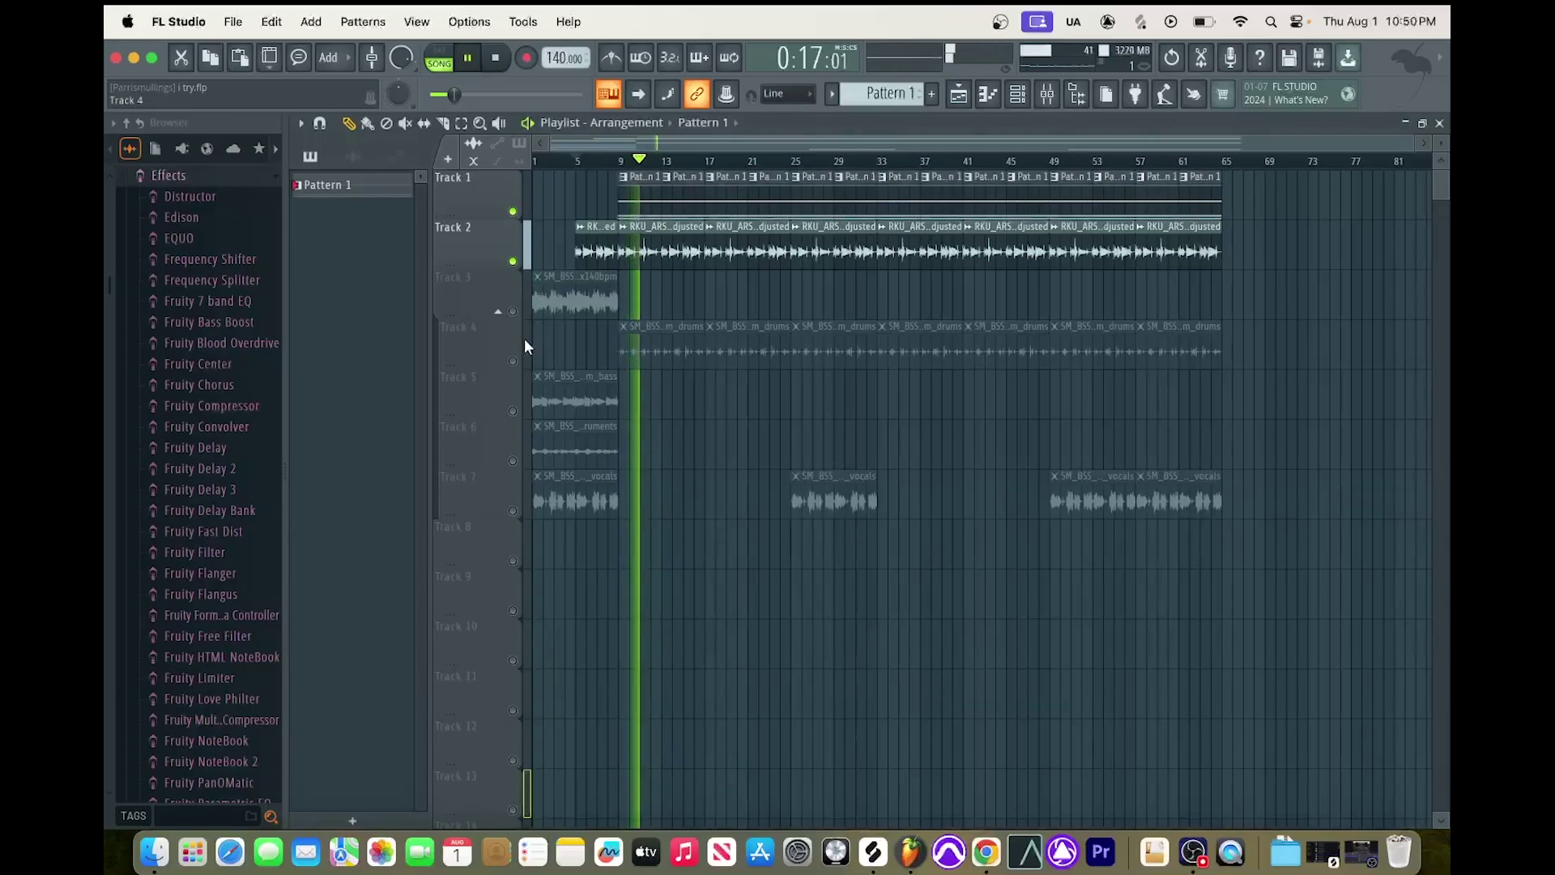
pyautogui.click(513, 362)
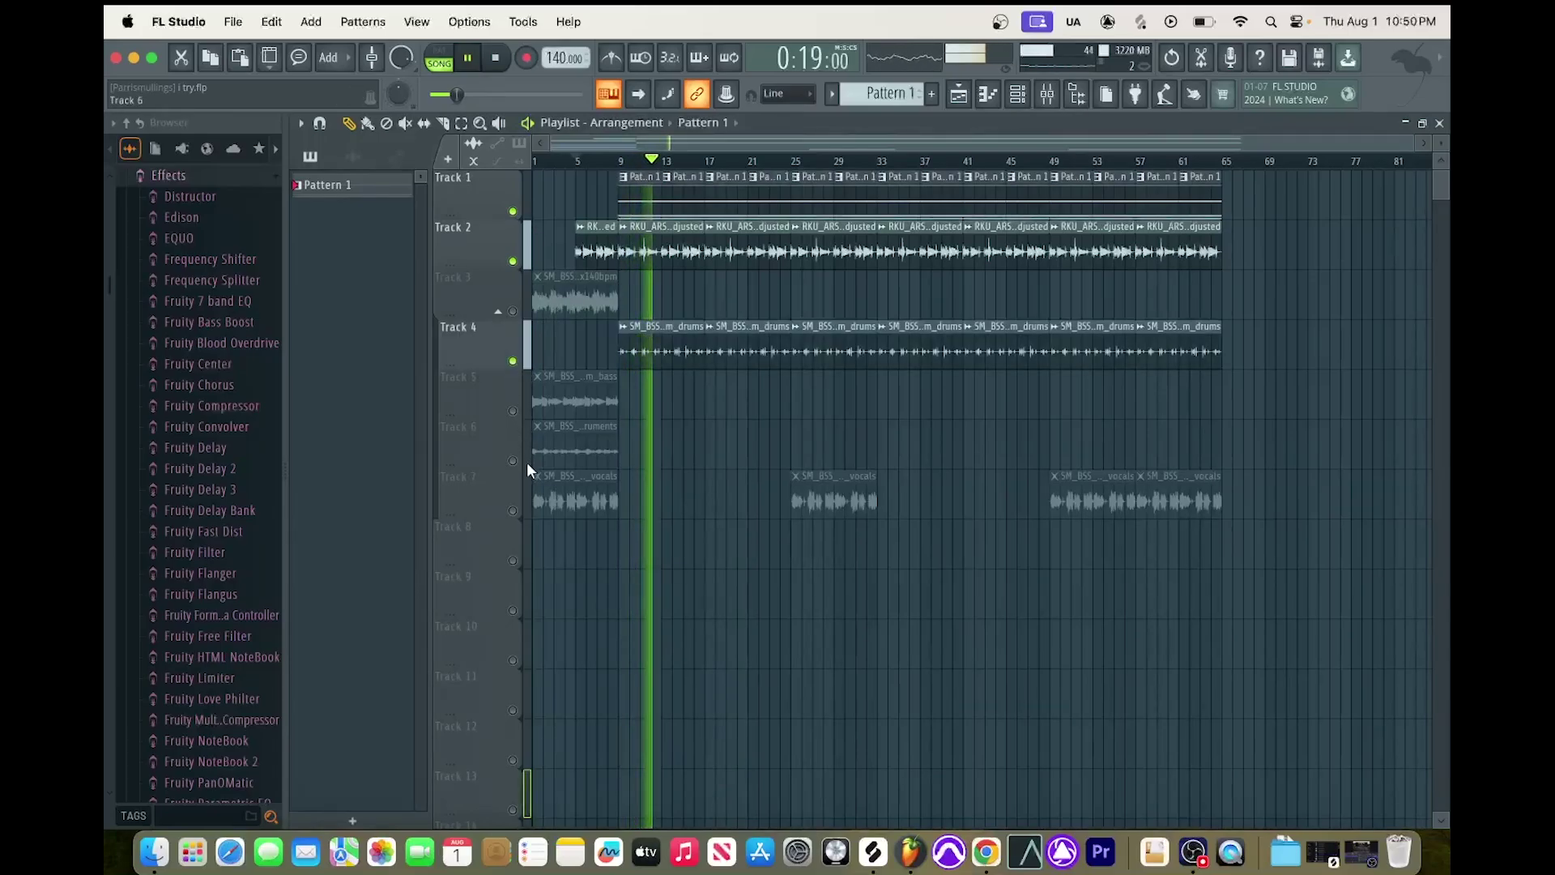
pyautogui.click(512, 511)
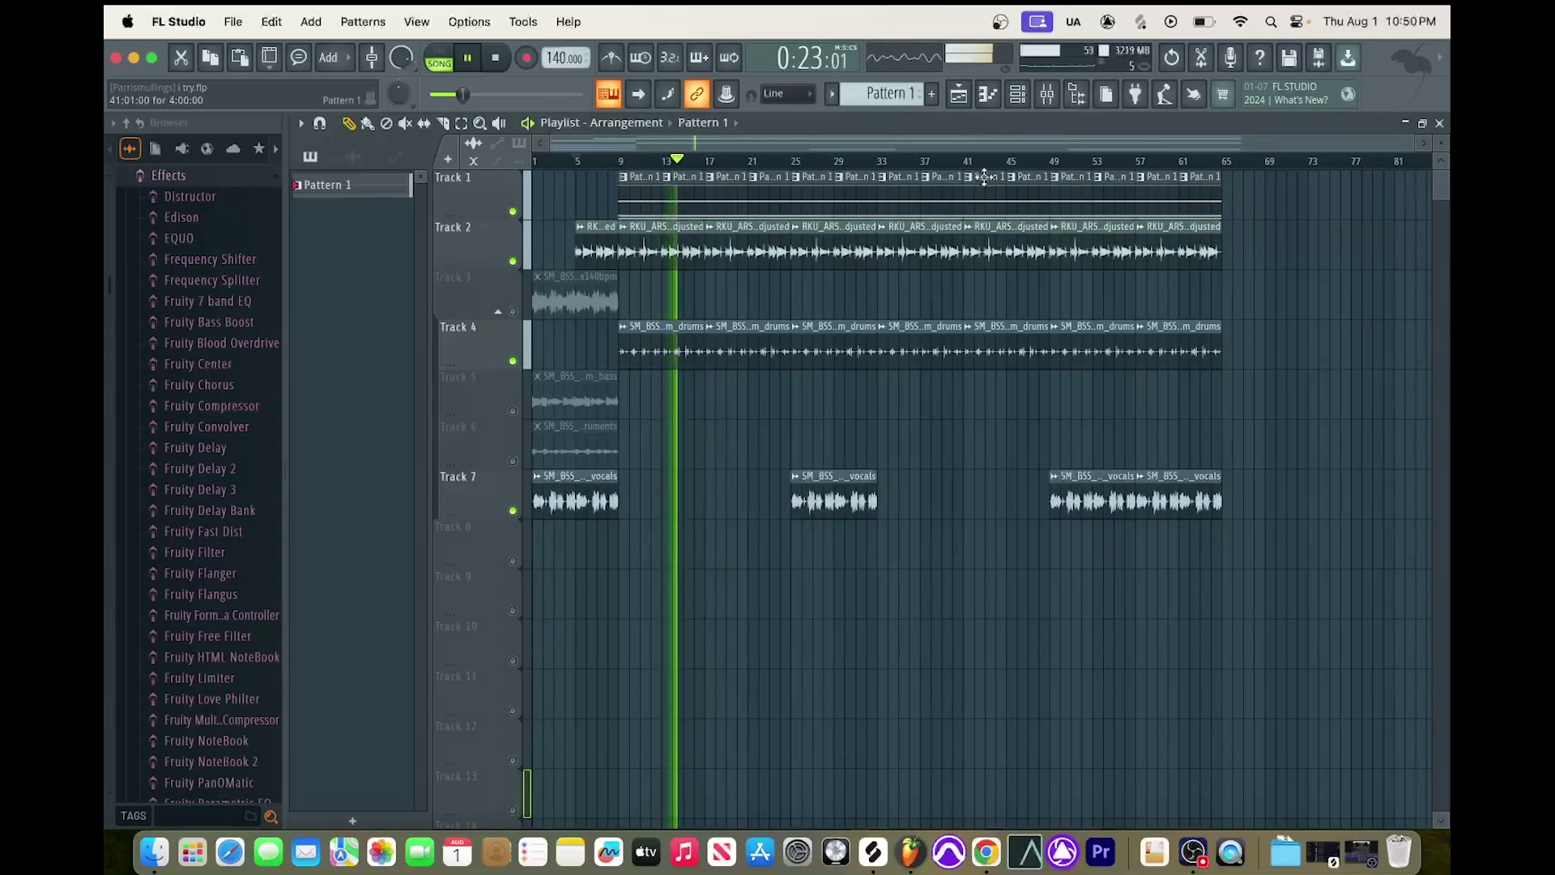
# Reopen the mixer, replay the full mix, and display the Master track's effect chain before stopping playback.
pyautogui.click(1050, 100)
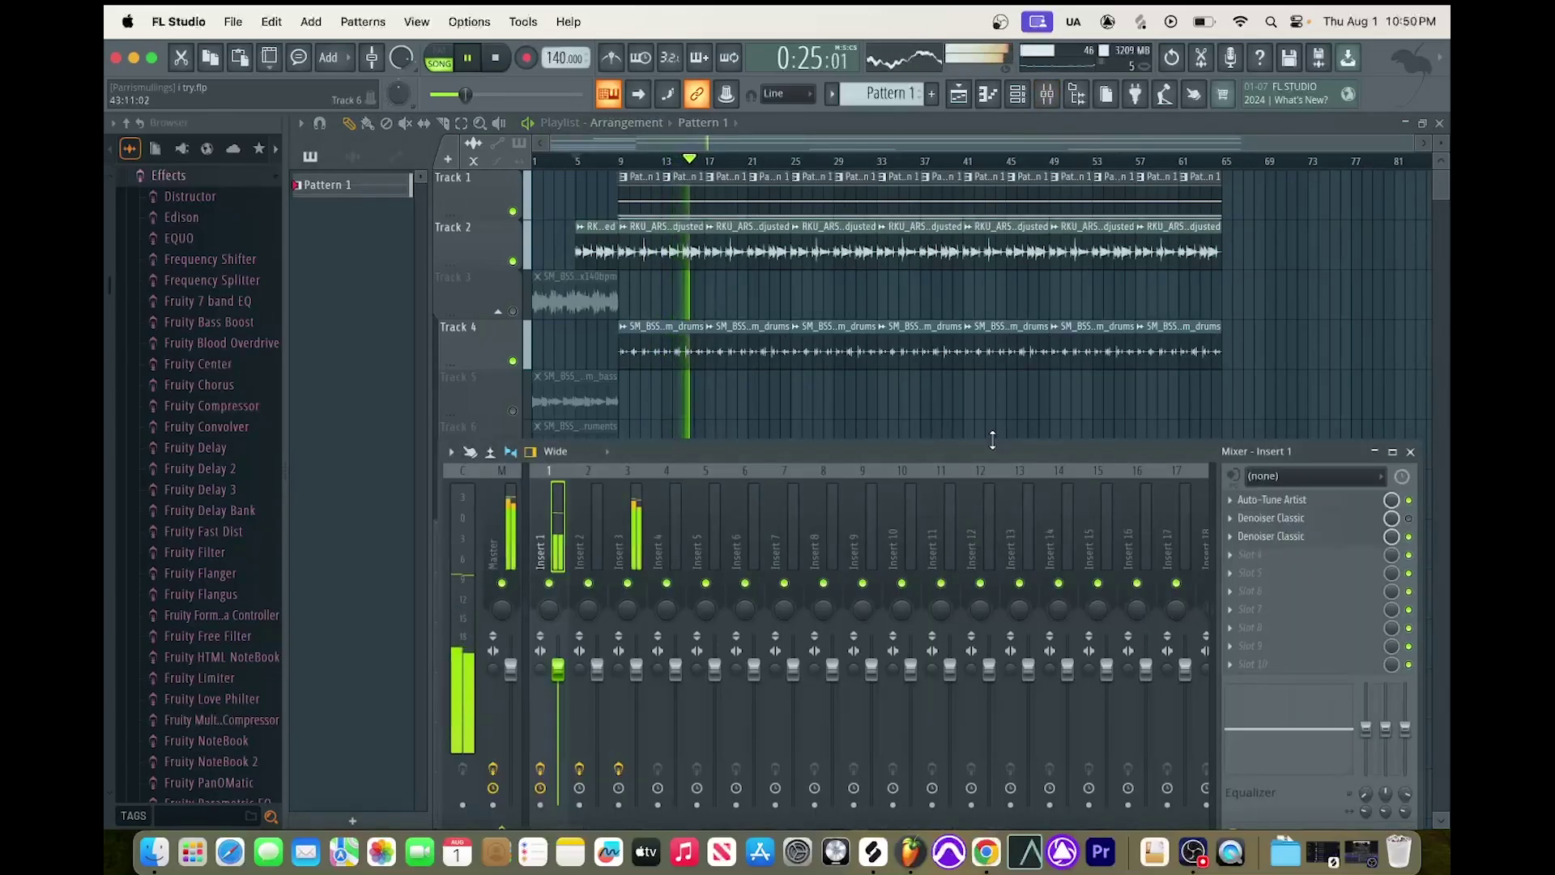
pyautogui.press('space')
pyautogui.press('space')
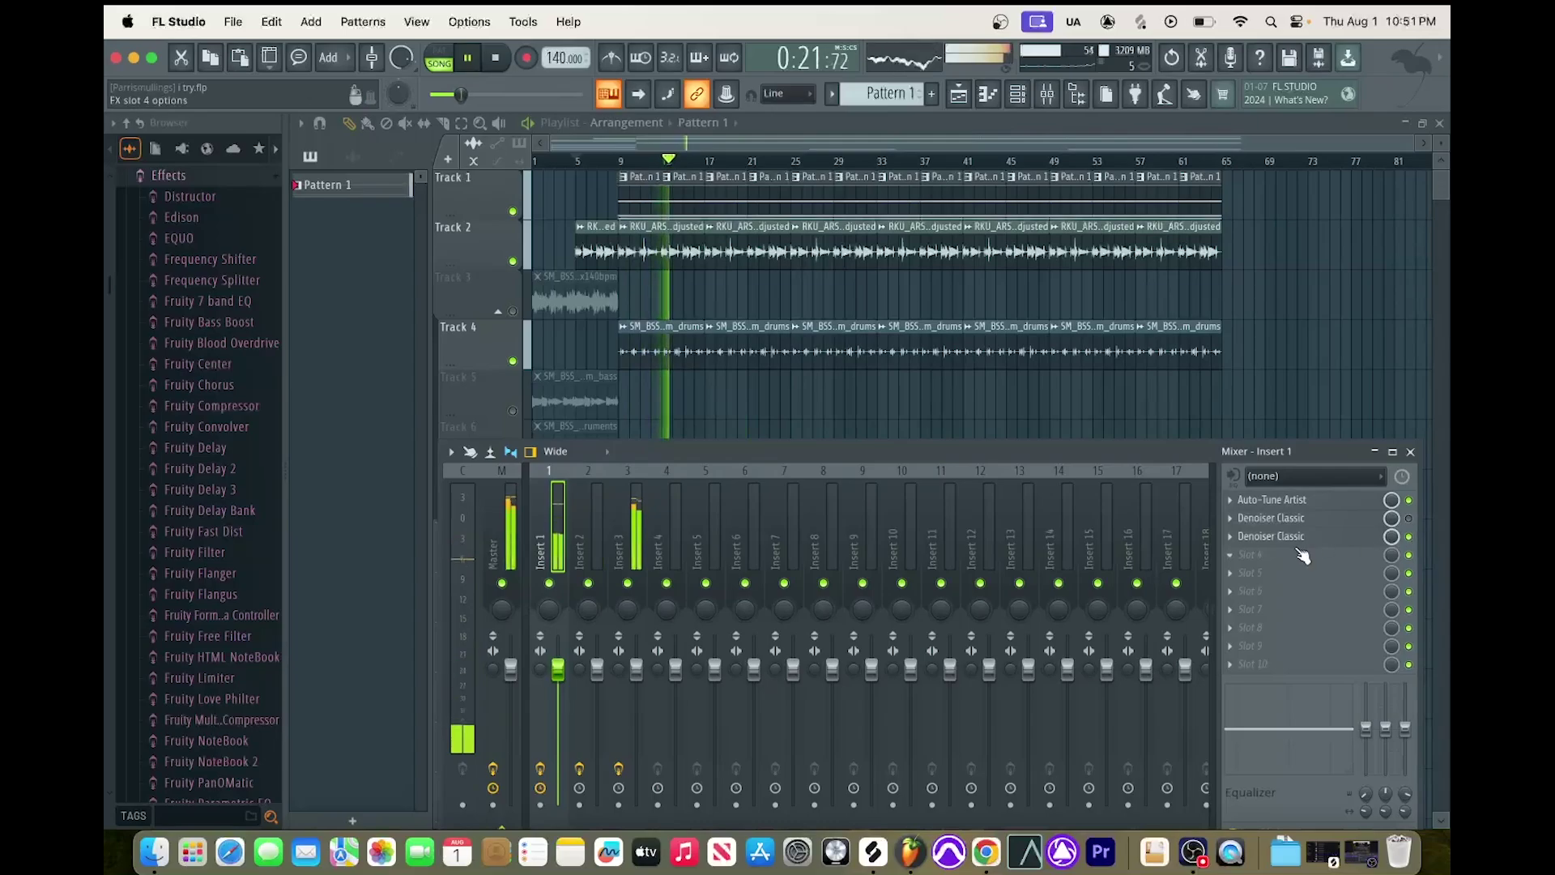
pyautogui.click(516, 518)
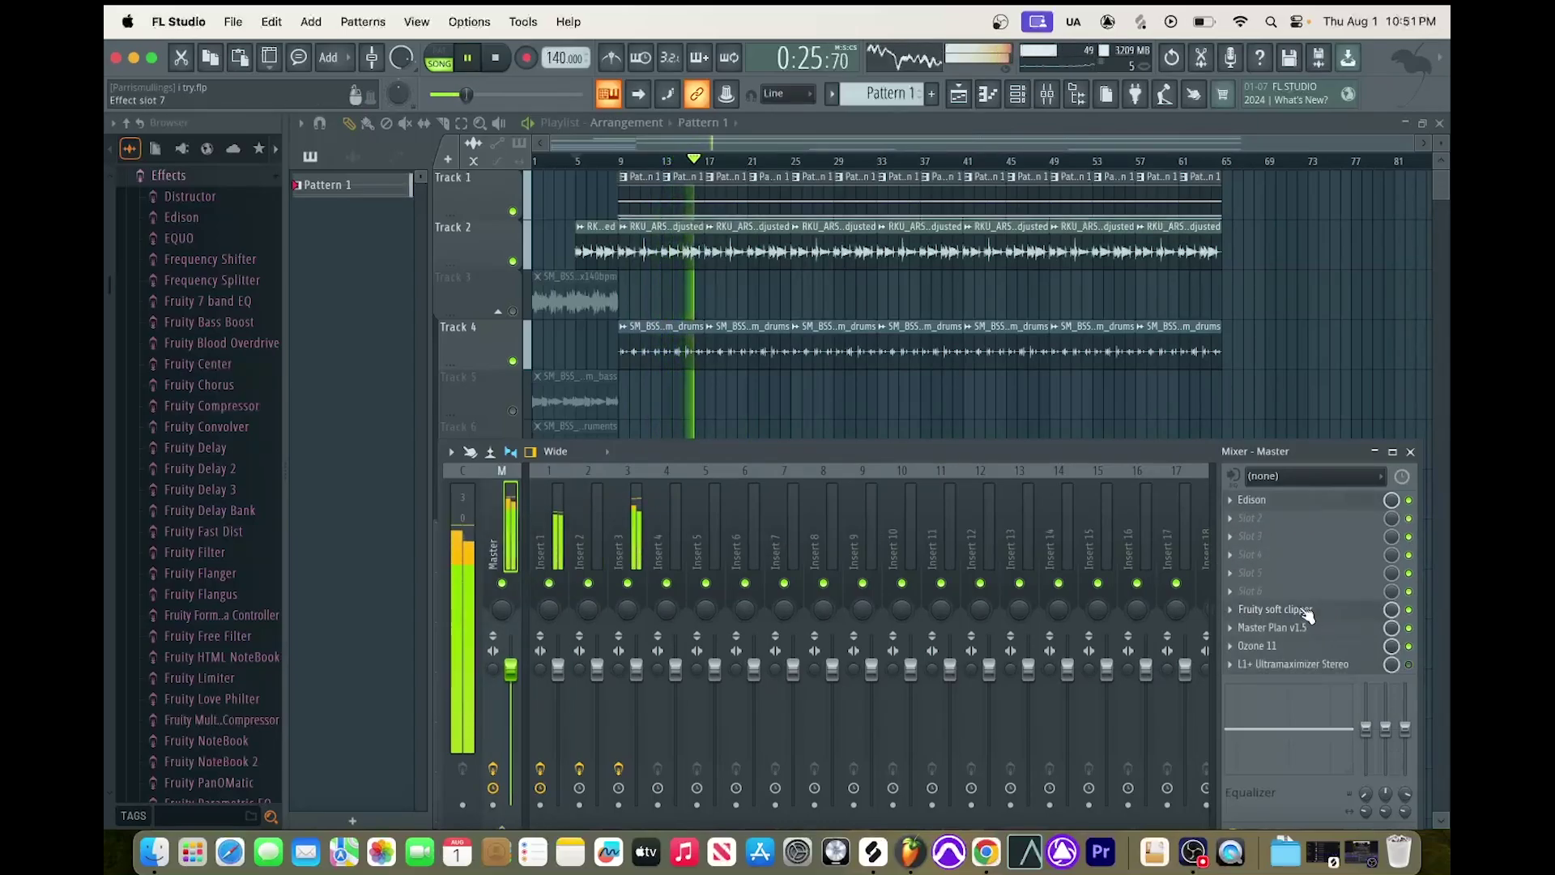
pyautogui.press('space')
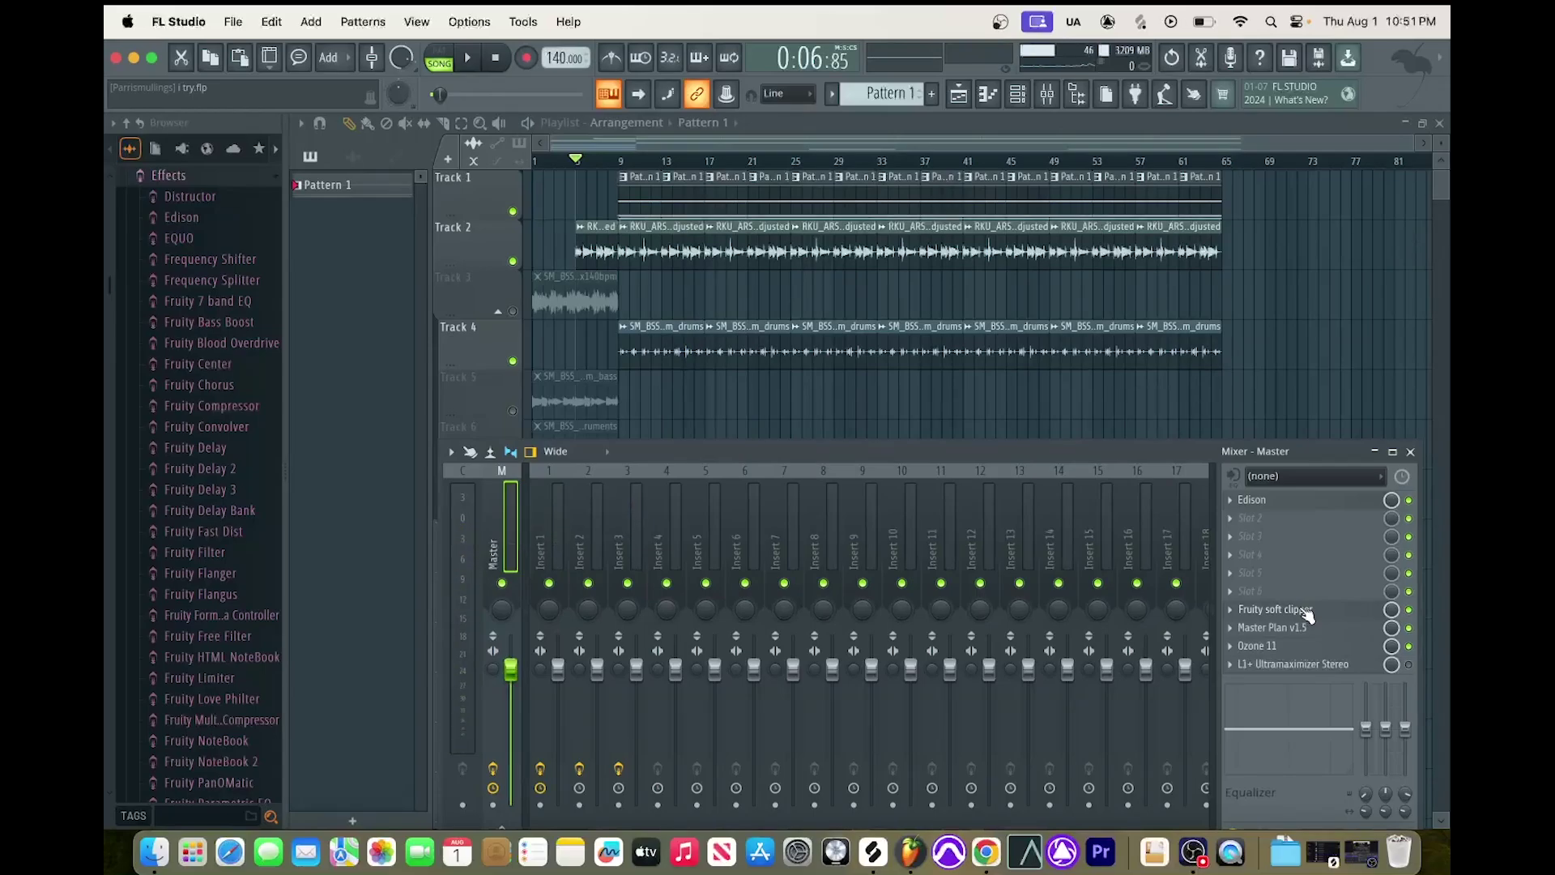
# Review the Fruity soft clipper and Master Plan v1.5 settings on the Master track.
pyautogui.click(1307, 611)
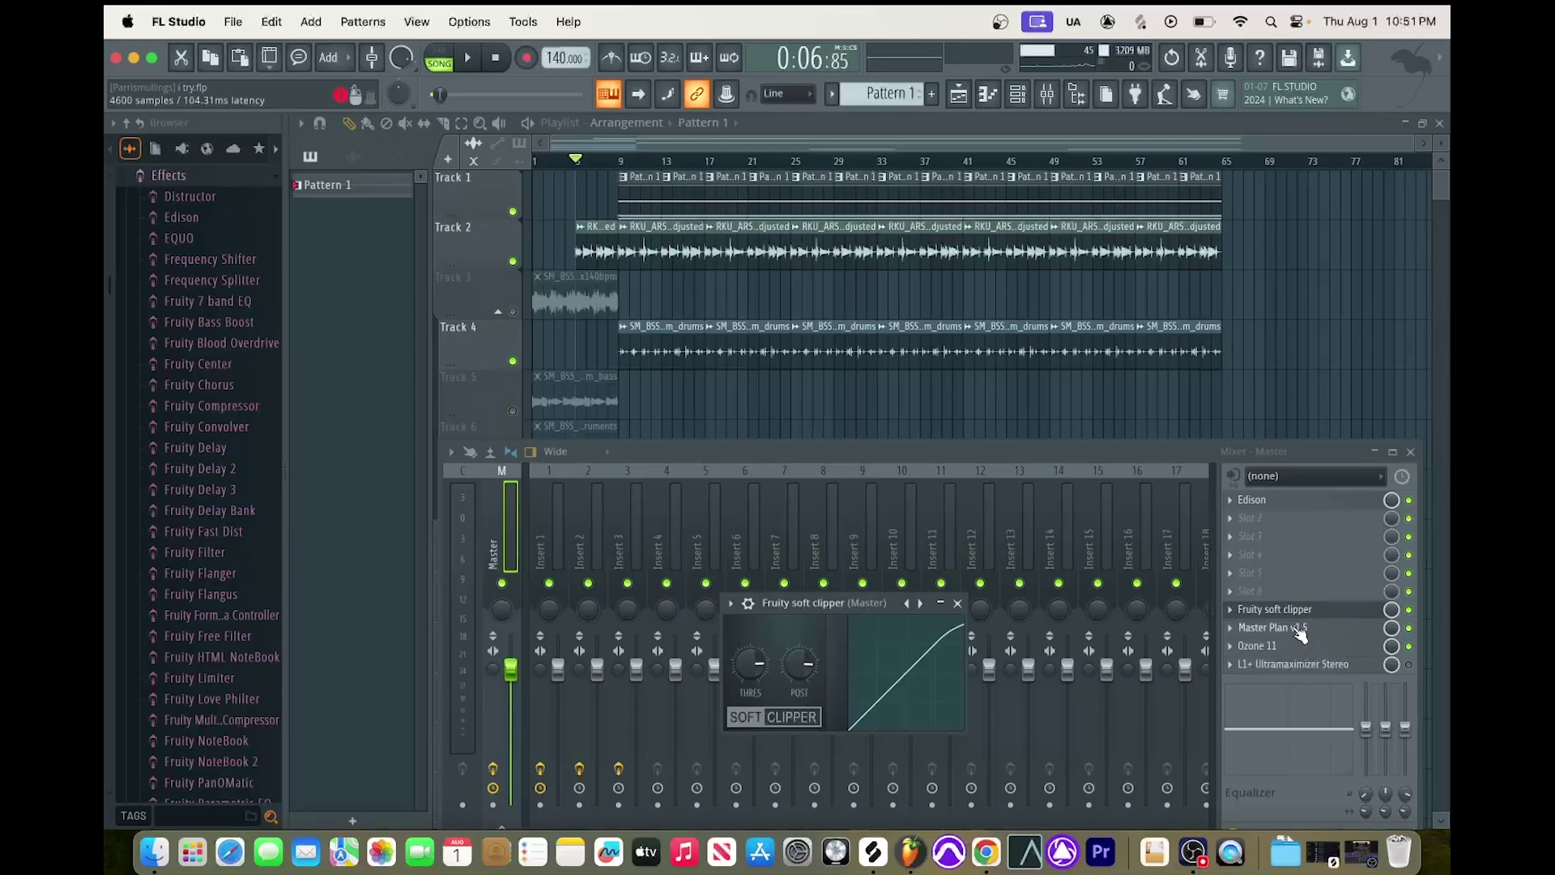
pyautogui.click(1296, 629)
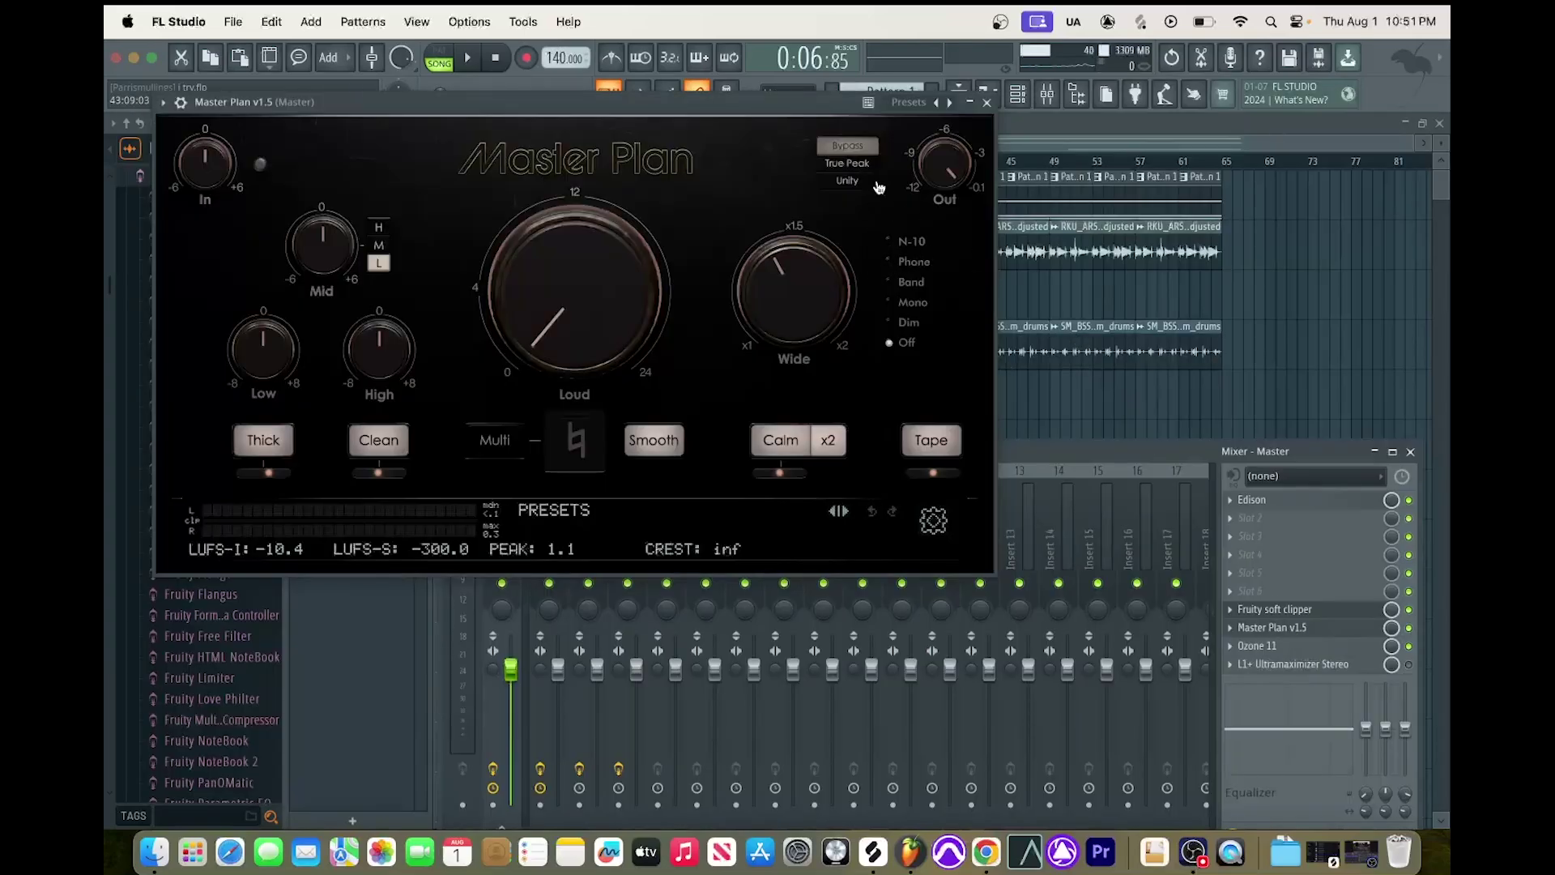
pyautogui.click(987, 103)
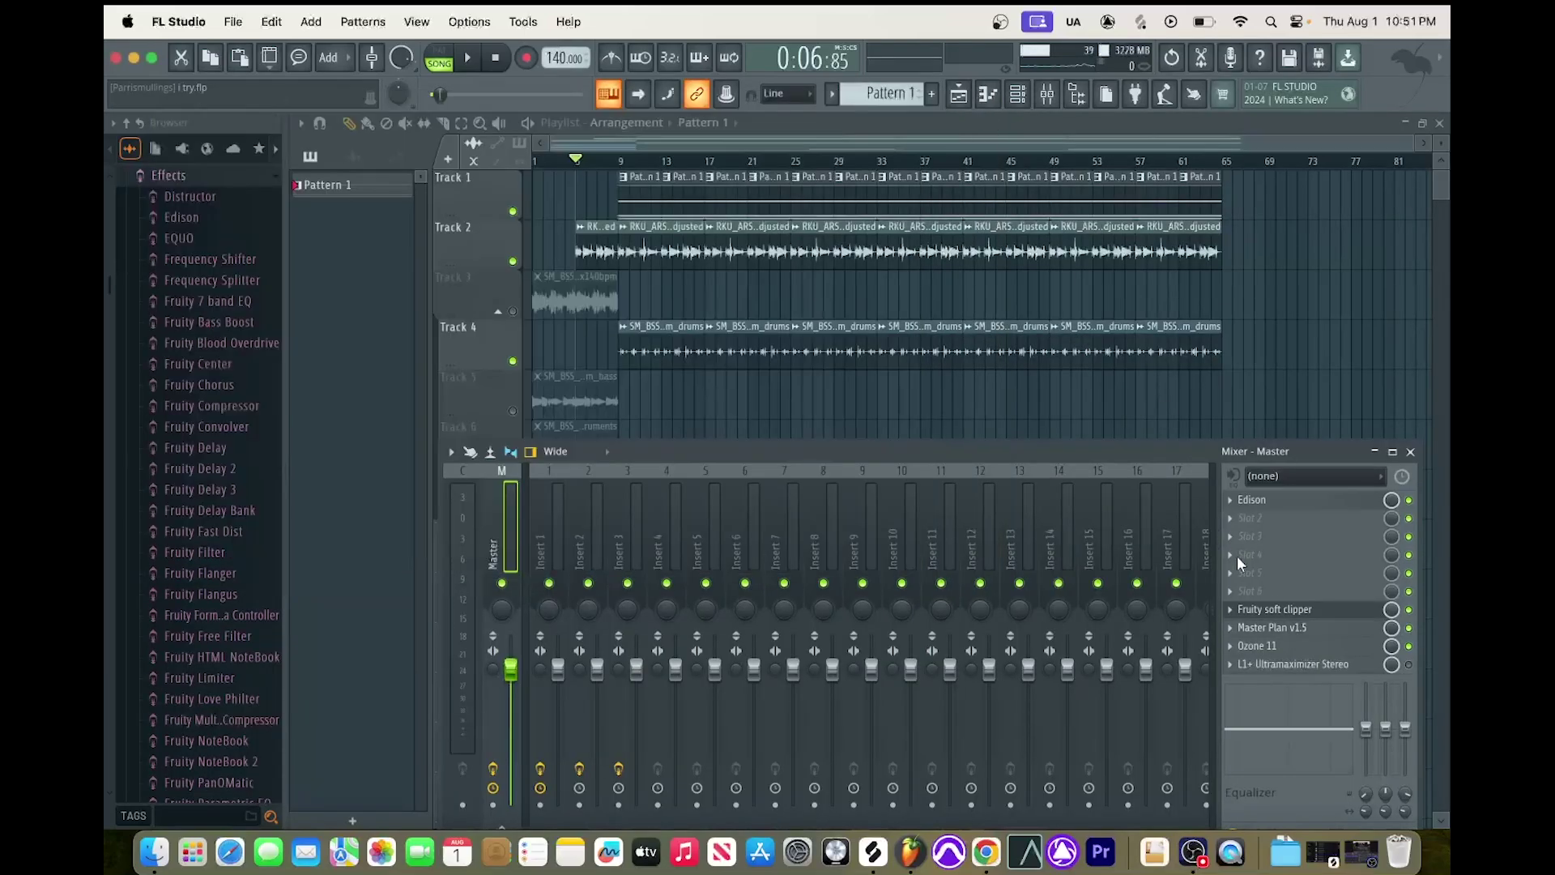
# Open Ozone 11 on the Master track and check its Tonal Balance and Loudness overview during playback.
pyautogui.click(1268, 648)
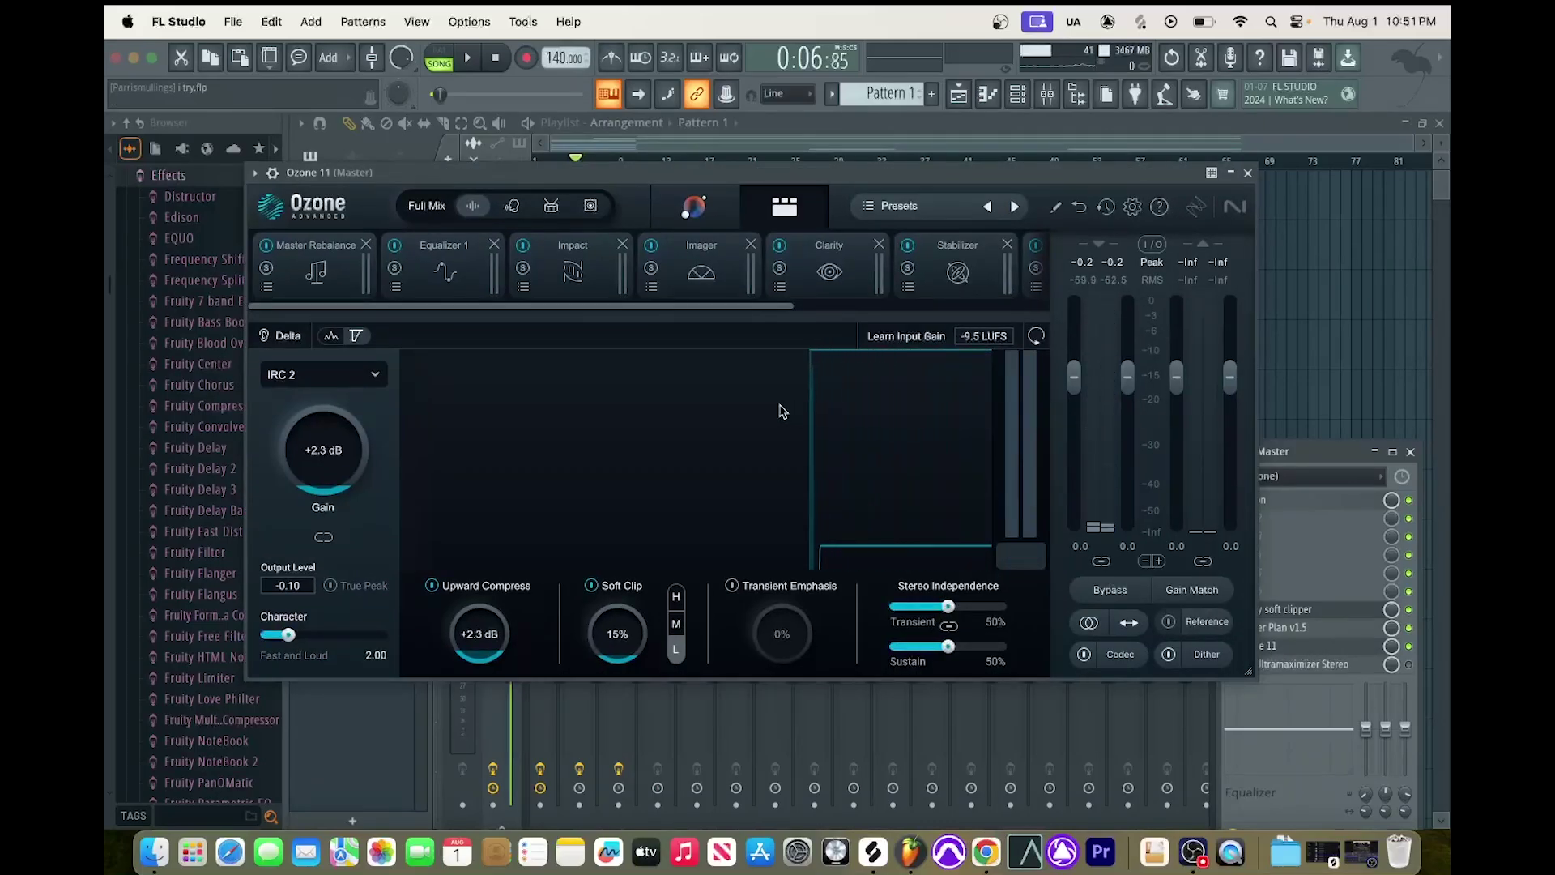
pyautogui.click(683, 209)
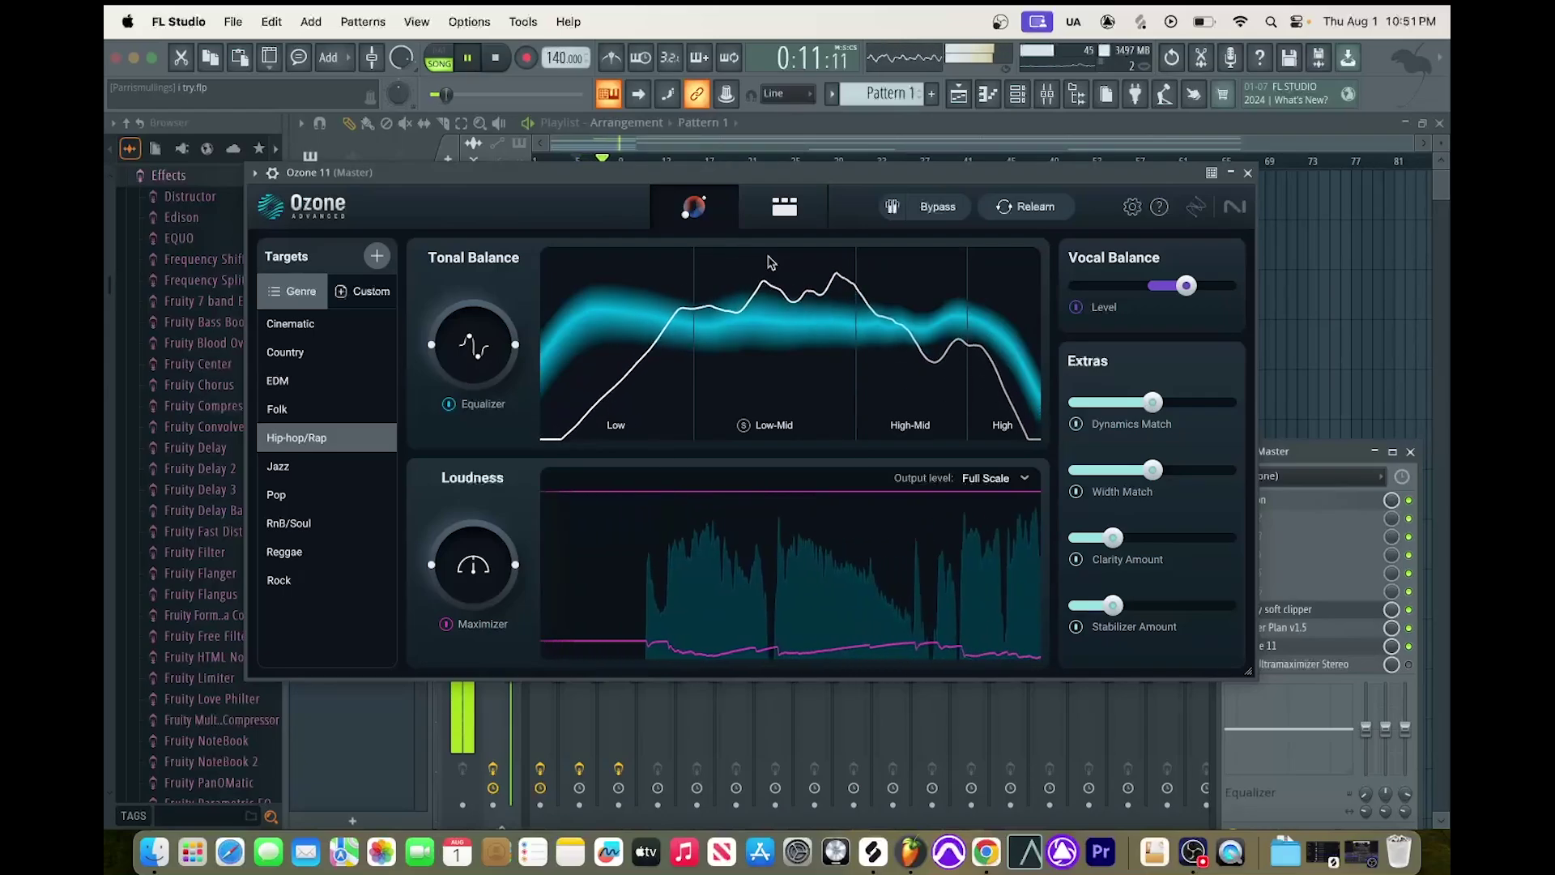
pyautogui.click(786, 209)
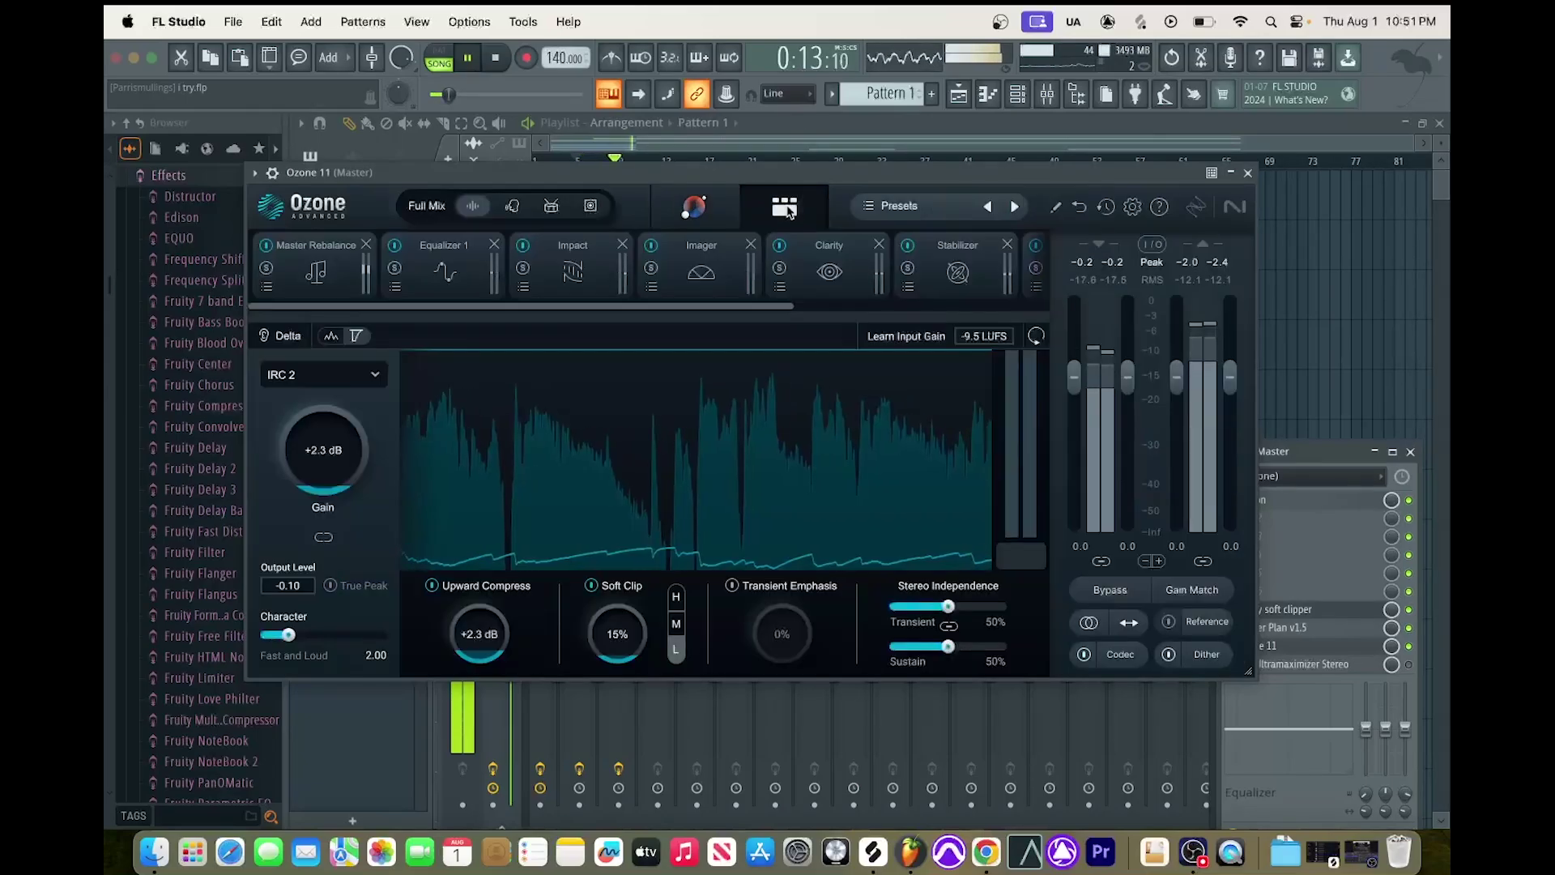
# Examine the Master Rebalance, Equalizer 1, Impact and Imager modules in Ozone 11 during playback.
pyautogui.click(316, 267)
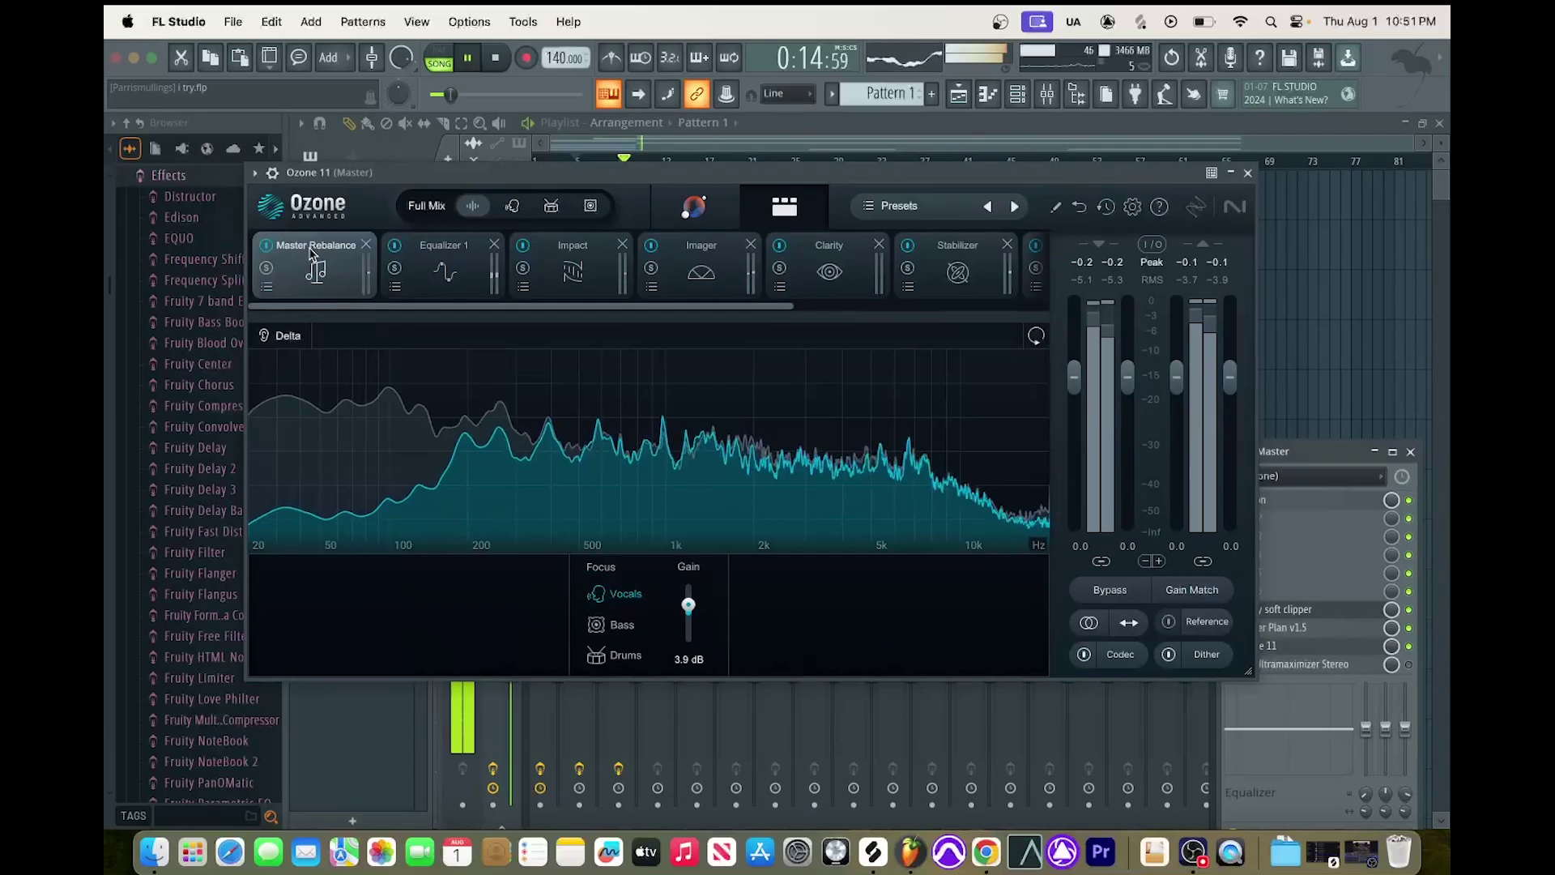
pyautogui.click(444, 254)
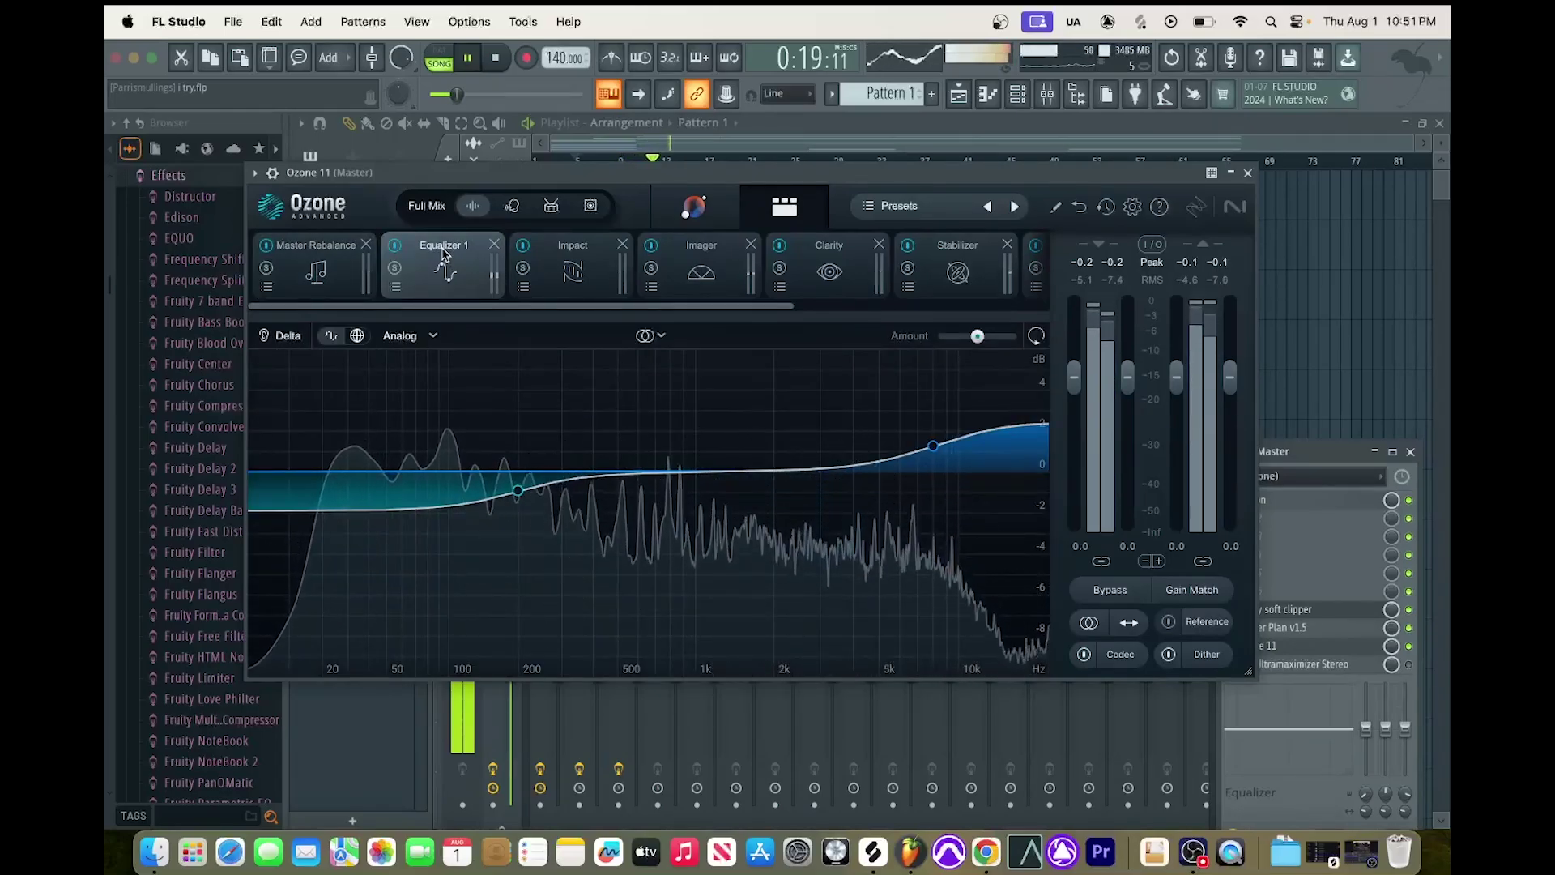
pyautogui.click(557, 254)
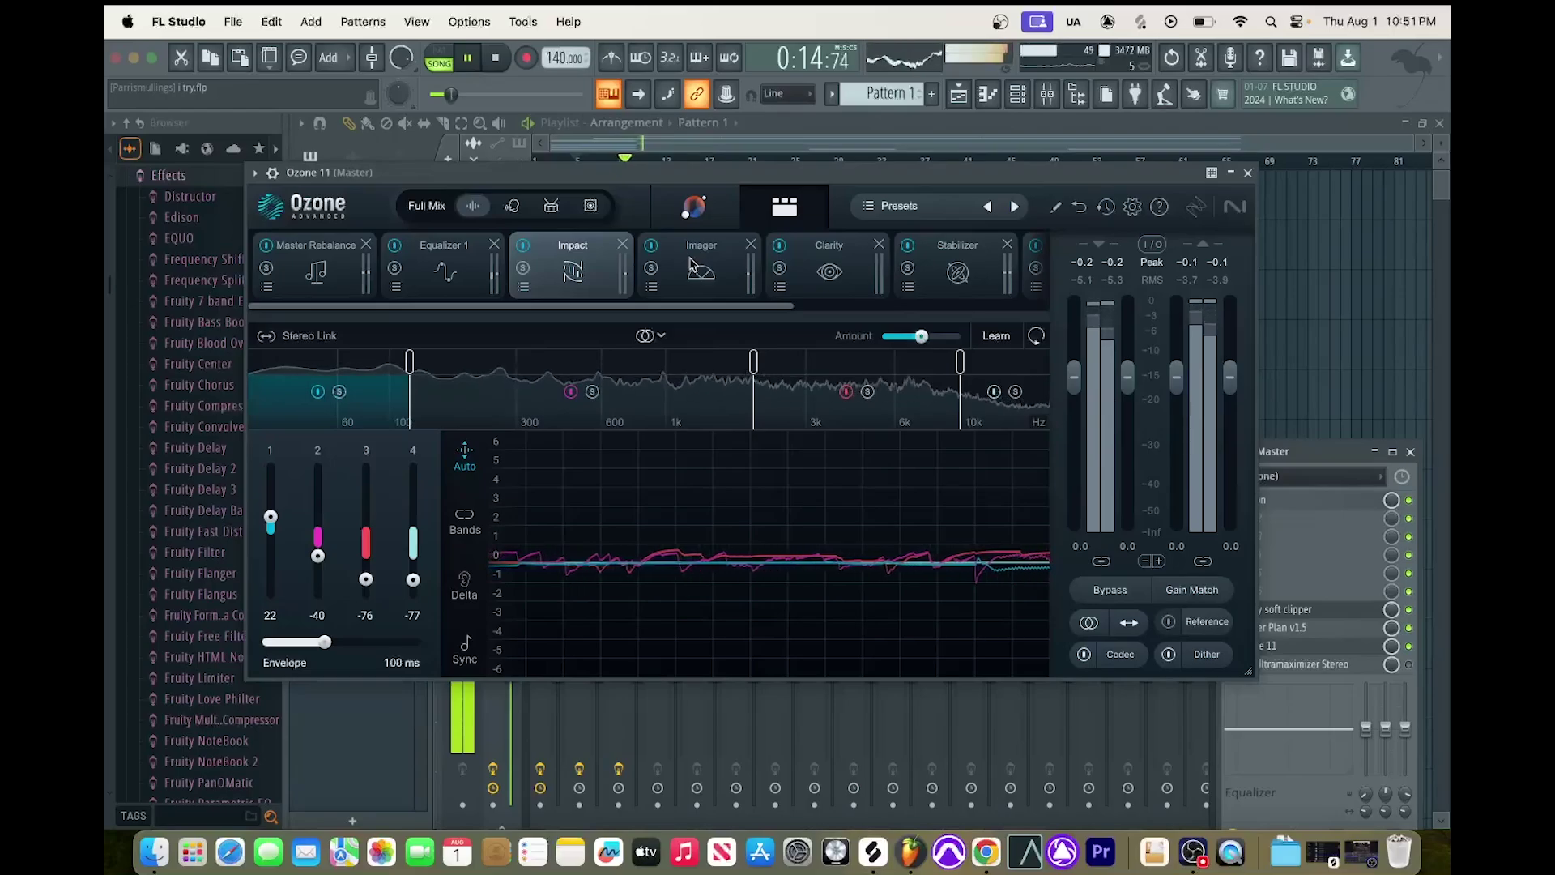
pyautogui.click(693, 265)
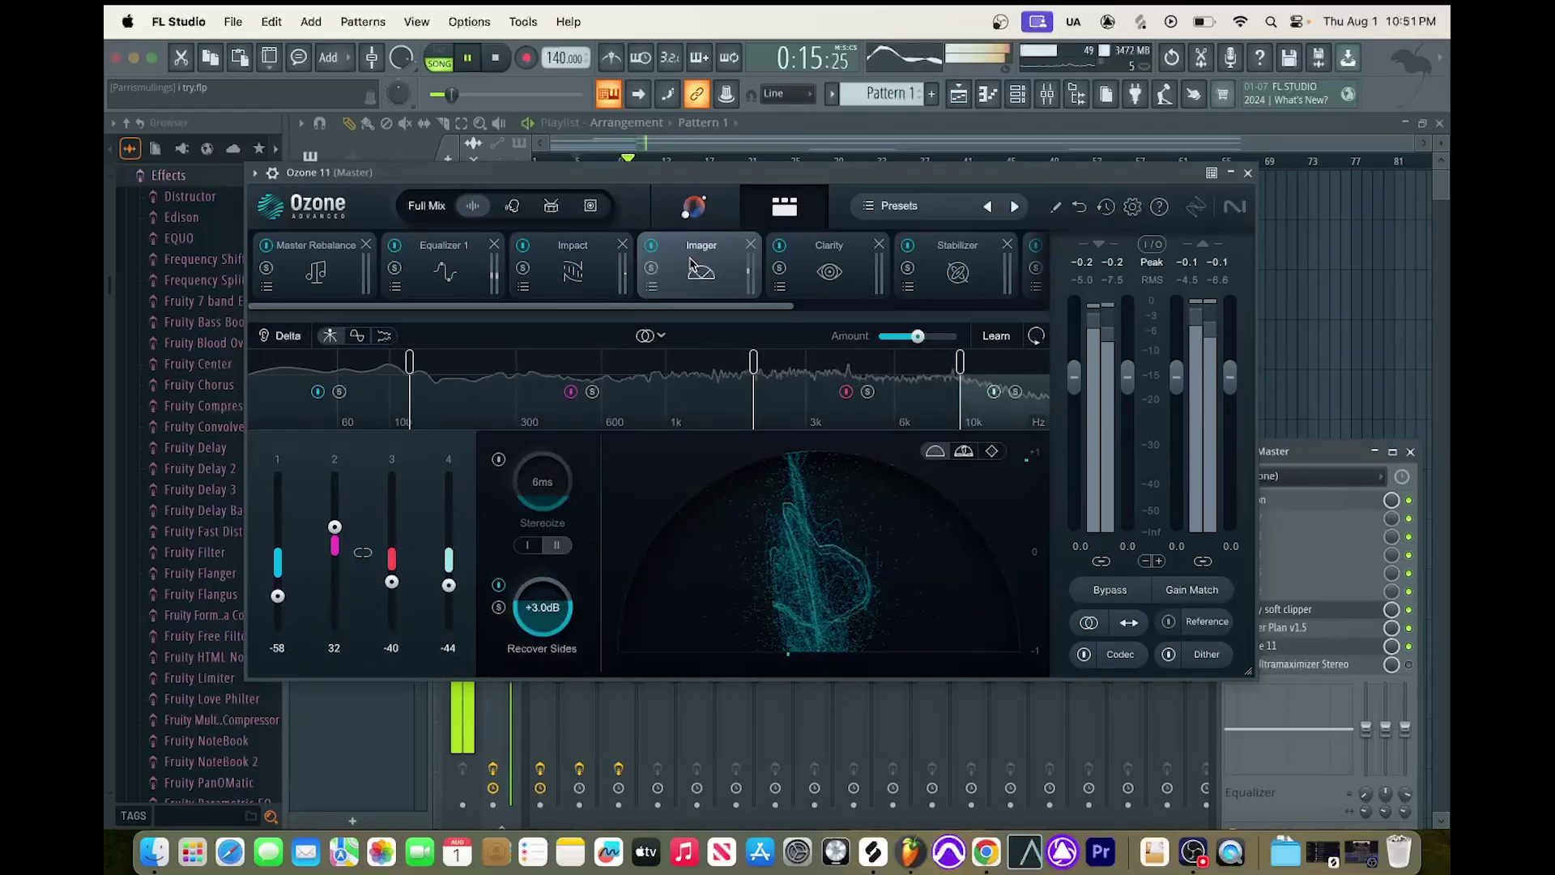
# Examine Ozone 11's Clarity, Stabilizer, Dynamic EQ and Maximizer modules during playback, and close the plugin window.
pyautogui.click(808, 259)
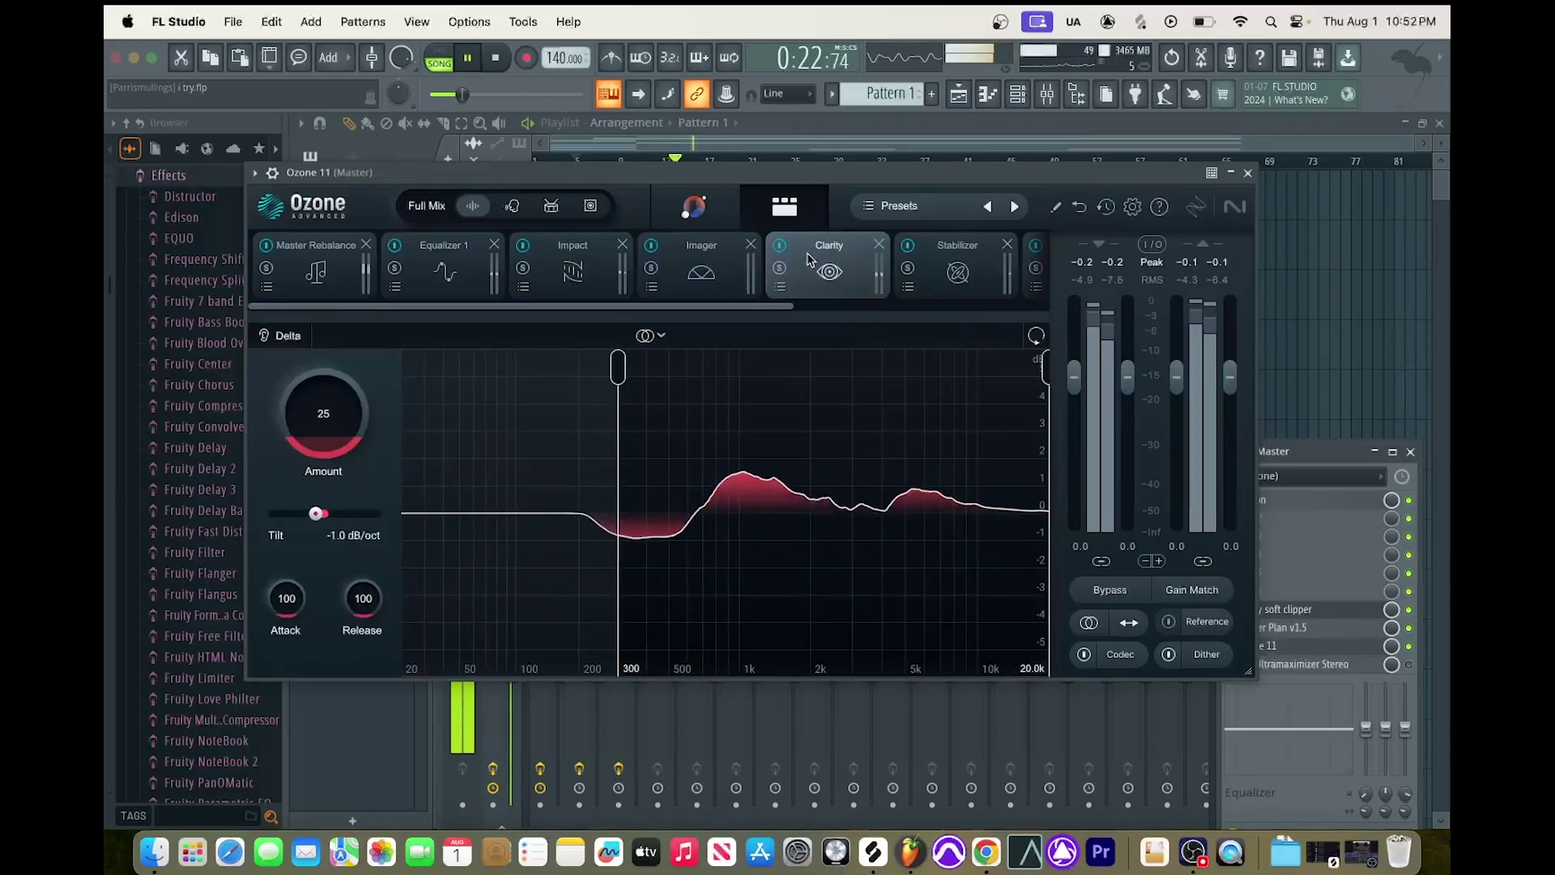
pyautogui.click(942, 253)
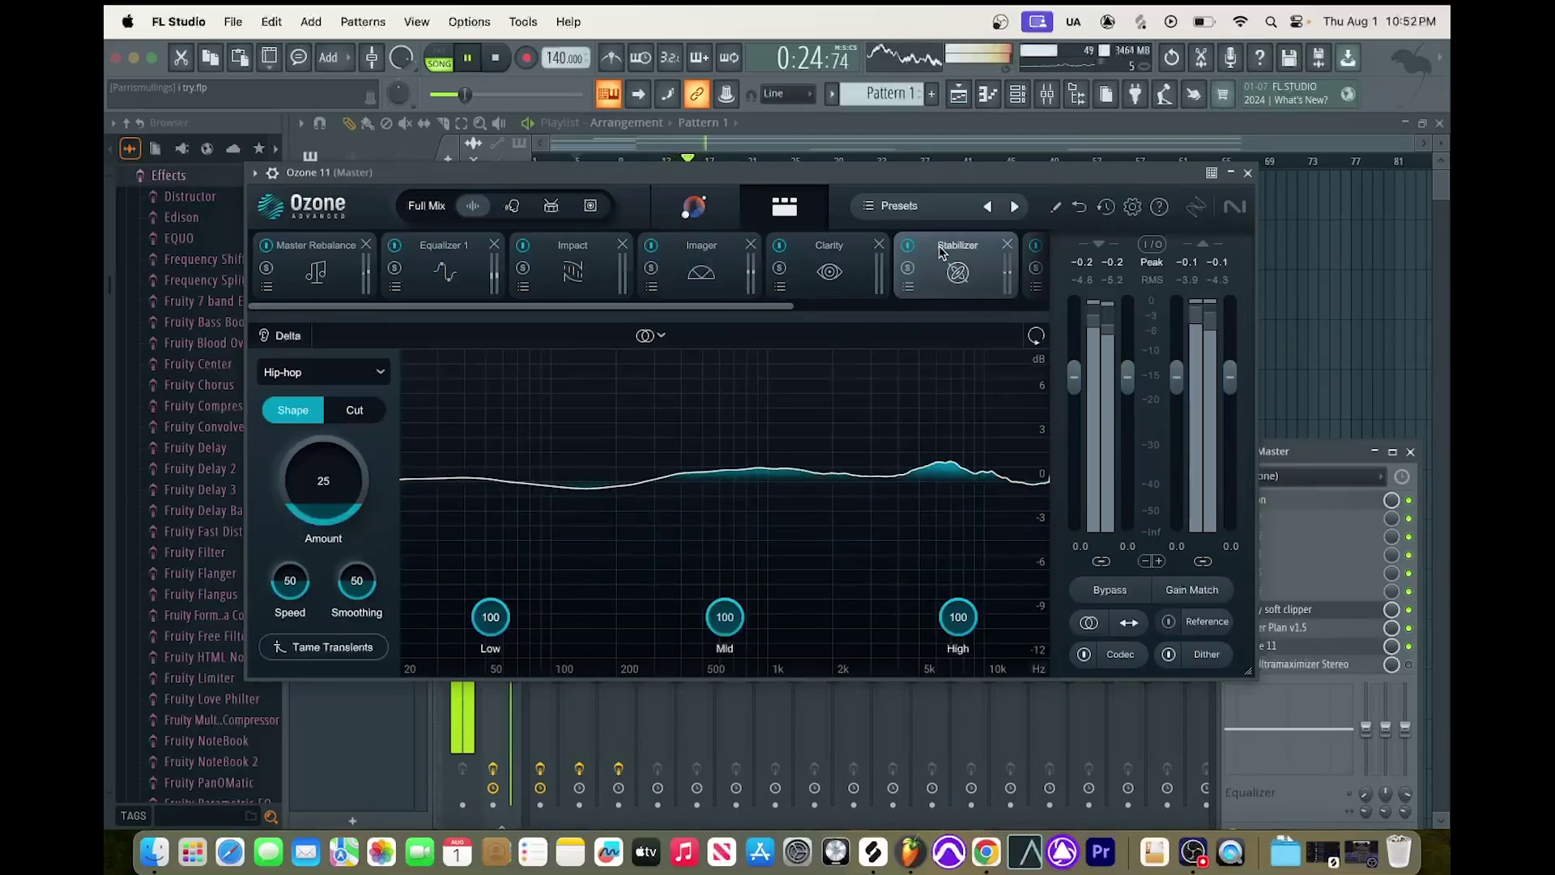
pyautogui.hscroll(3, 973, 261)
pyautogui.hscroll(2, 980, 263)
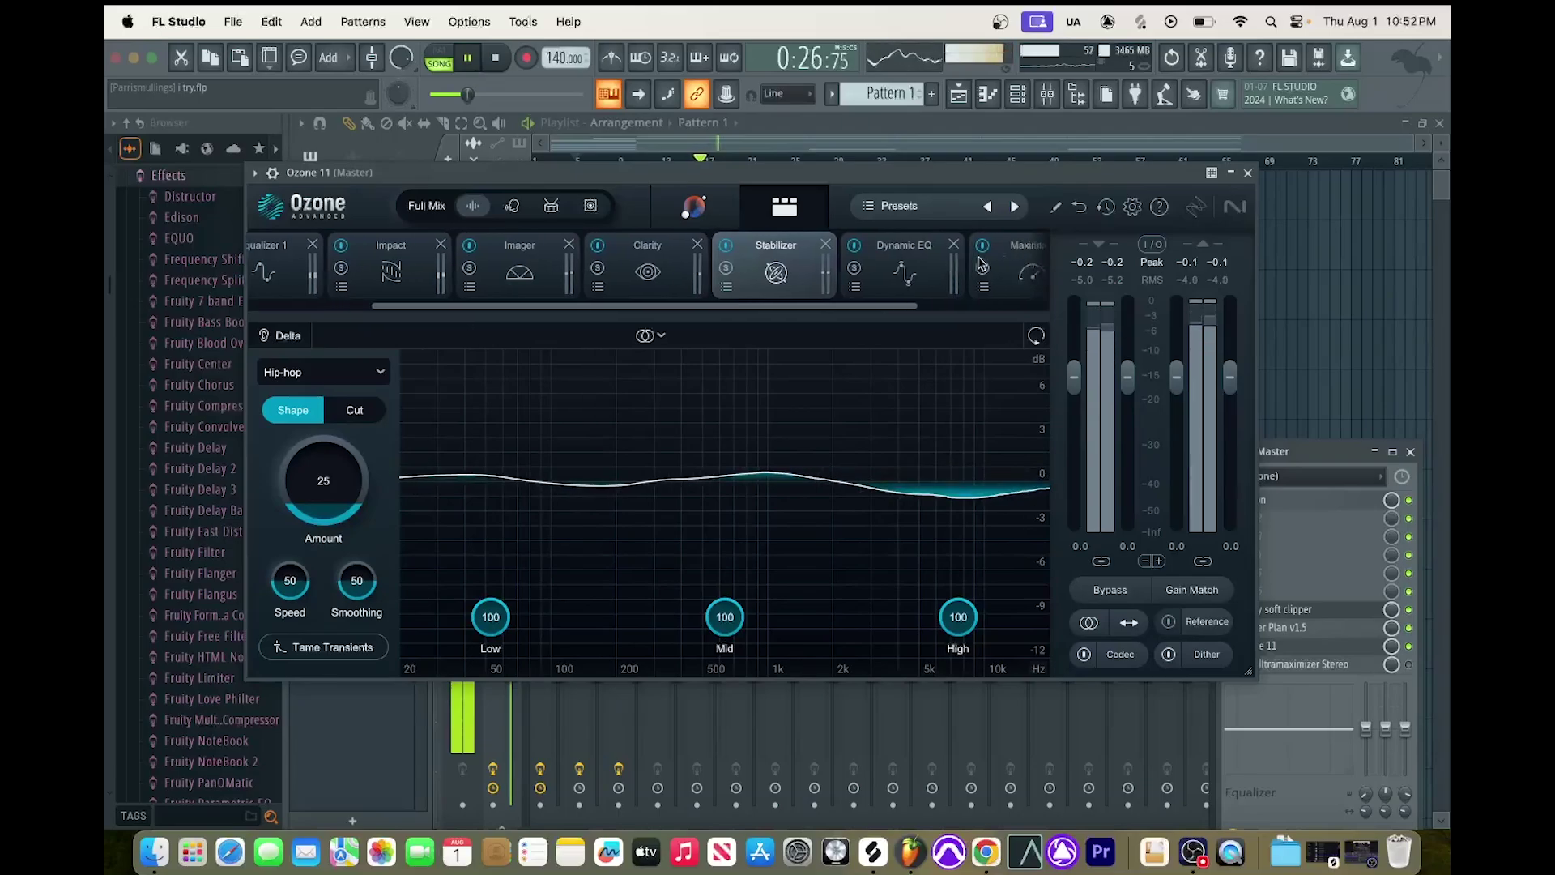
pyautogui.click(808, 258)
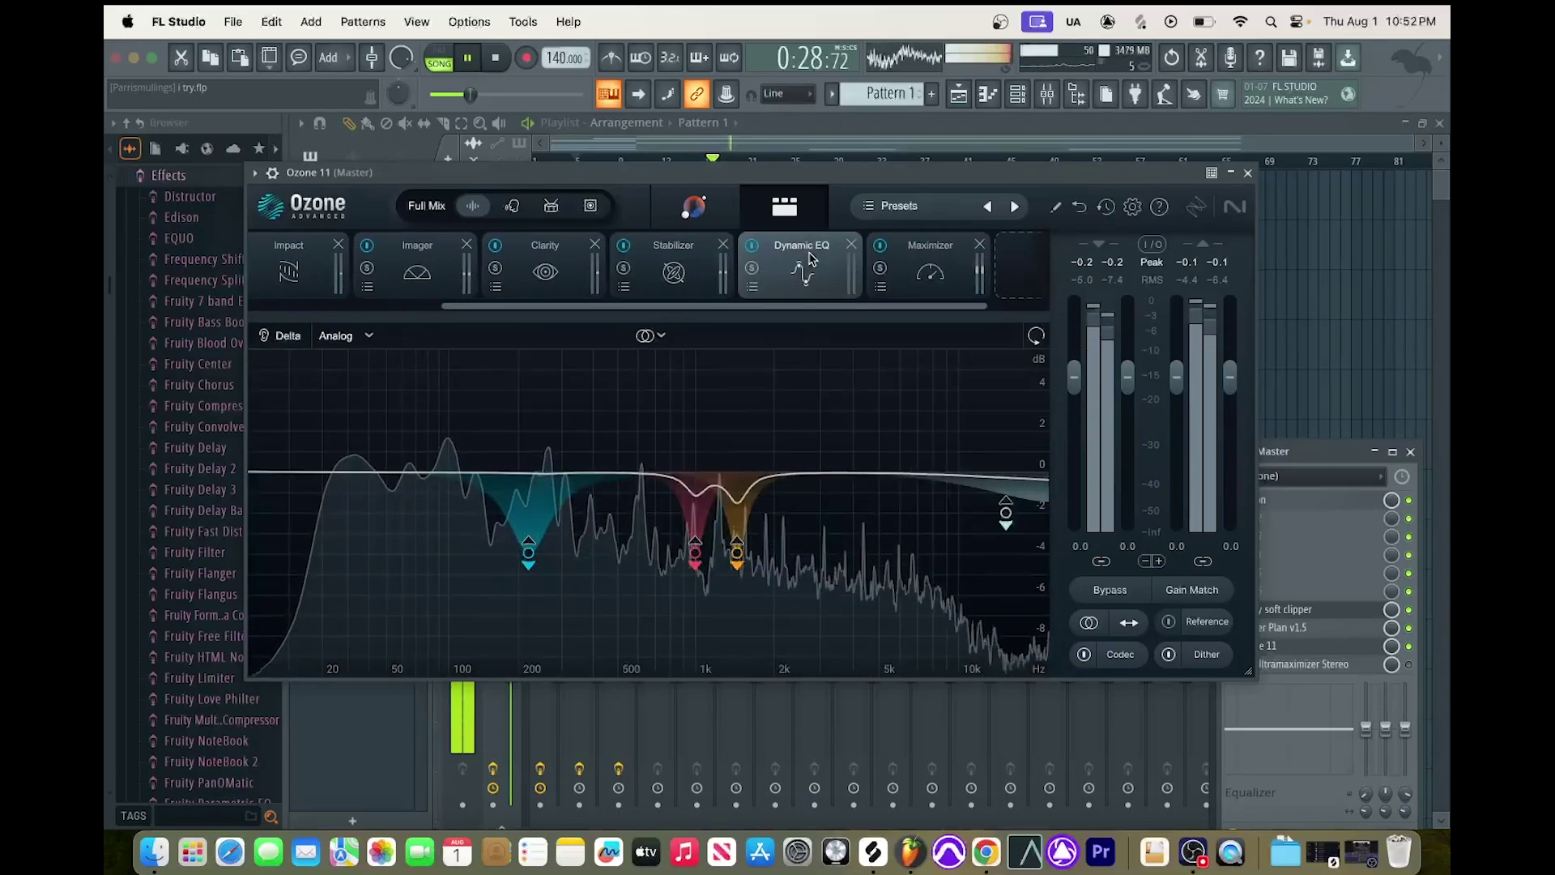
pyautogui.click(928, 256)
pyautogui.hscroll(2, 929, 257)
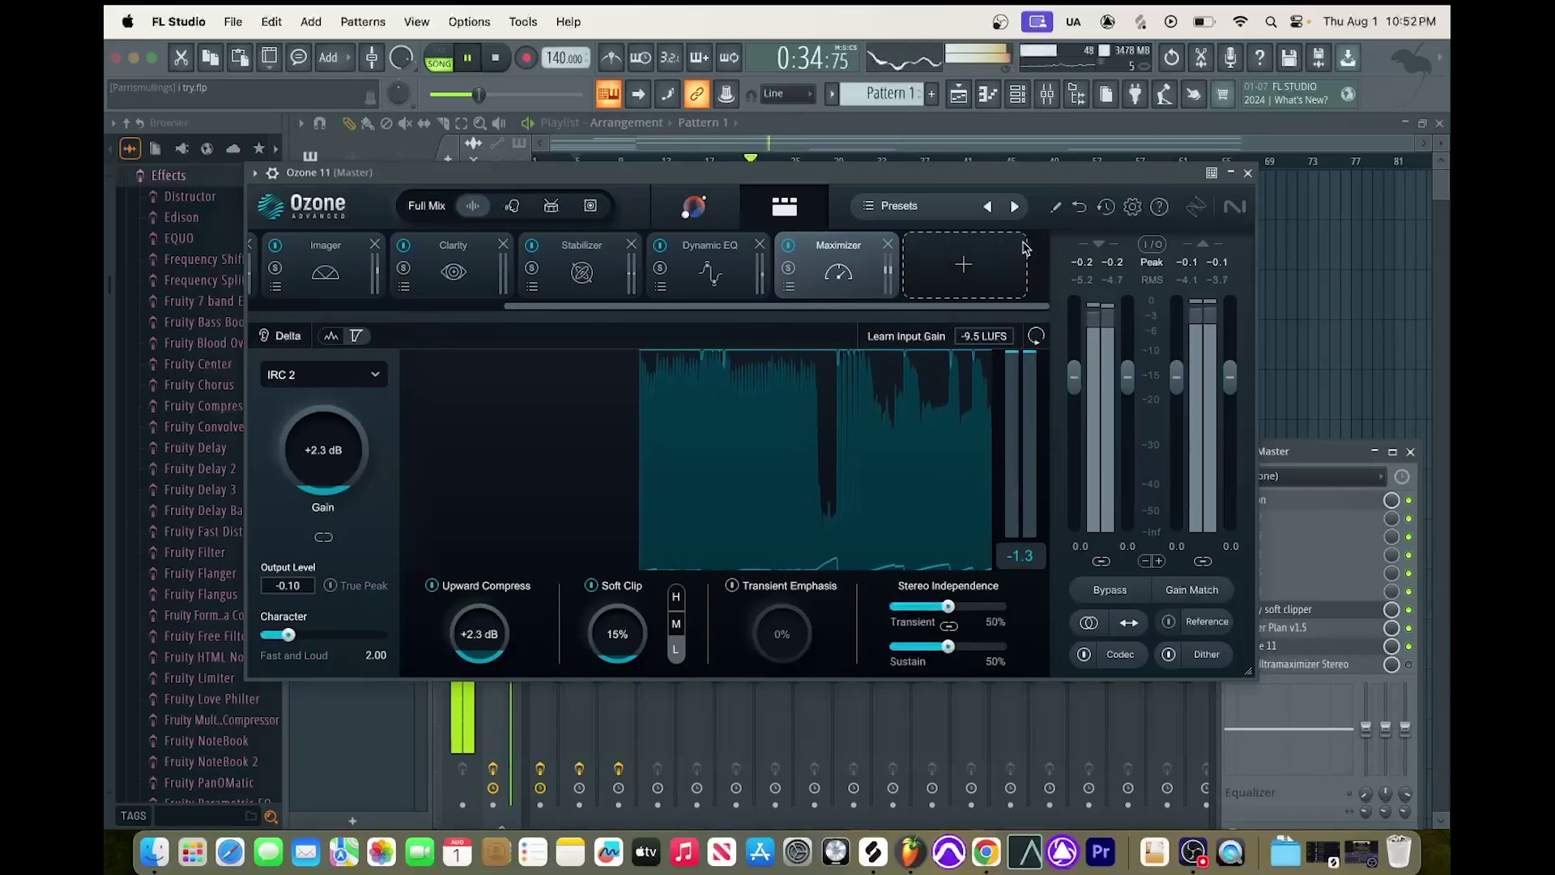
pyautogui.click(1247, 172)
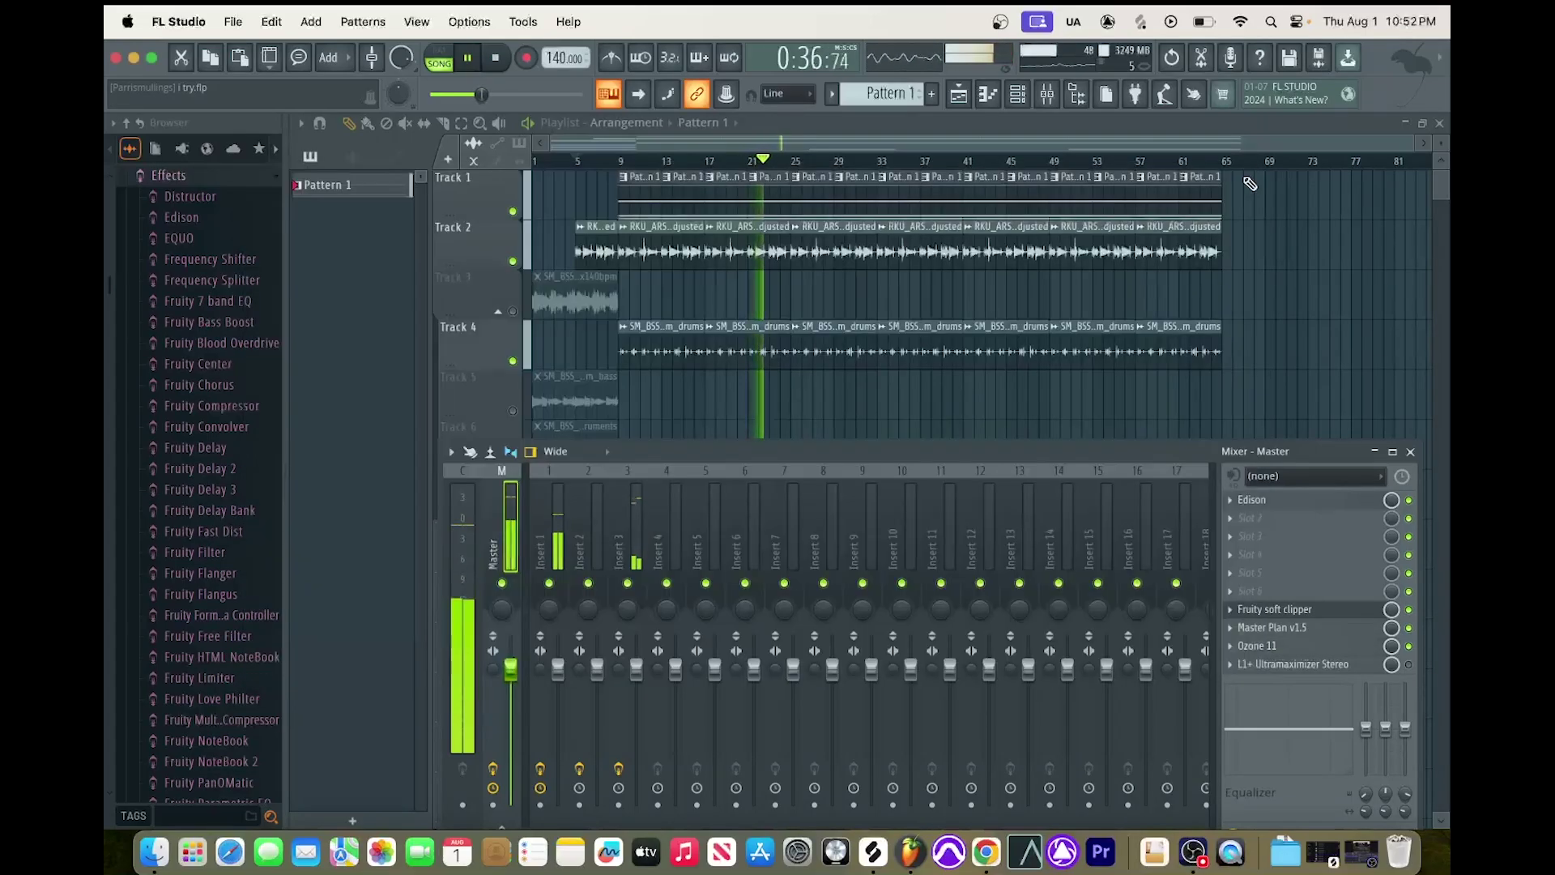
# Stop playback, move the song position to bar 9, and play the full mix from there.
pyautogui.press('space')
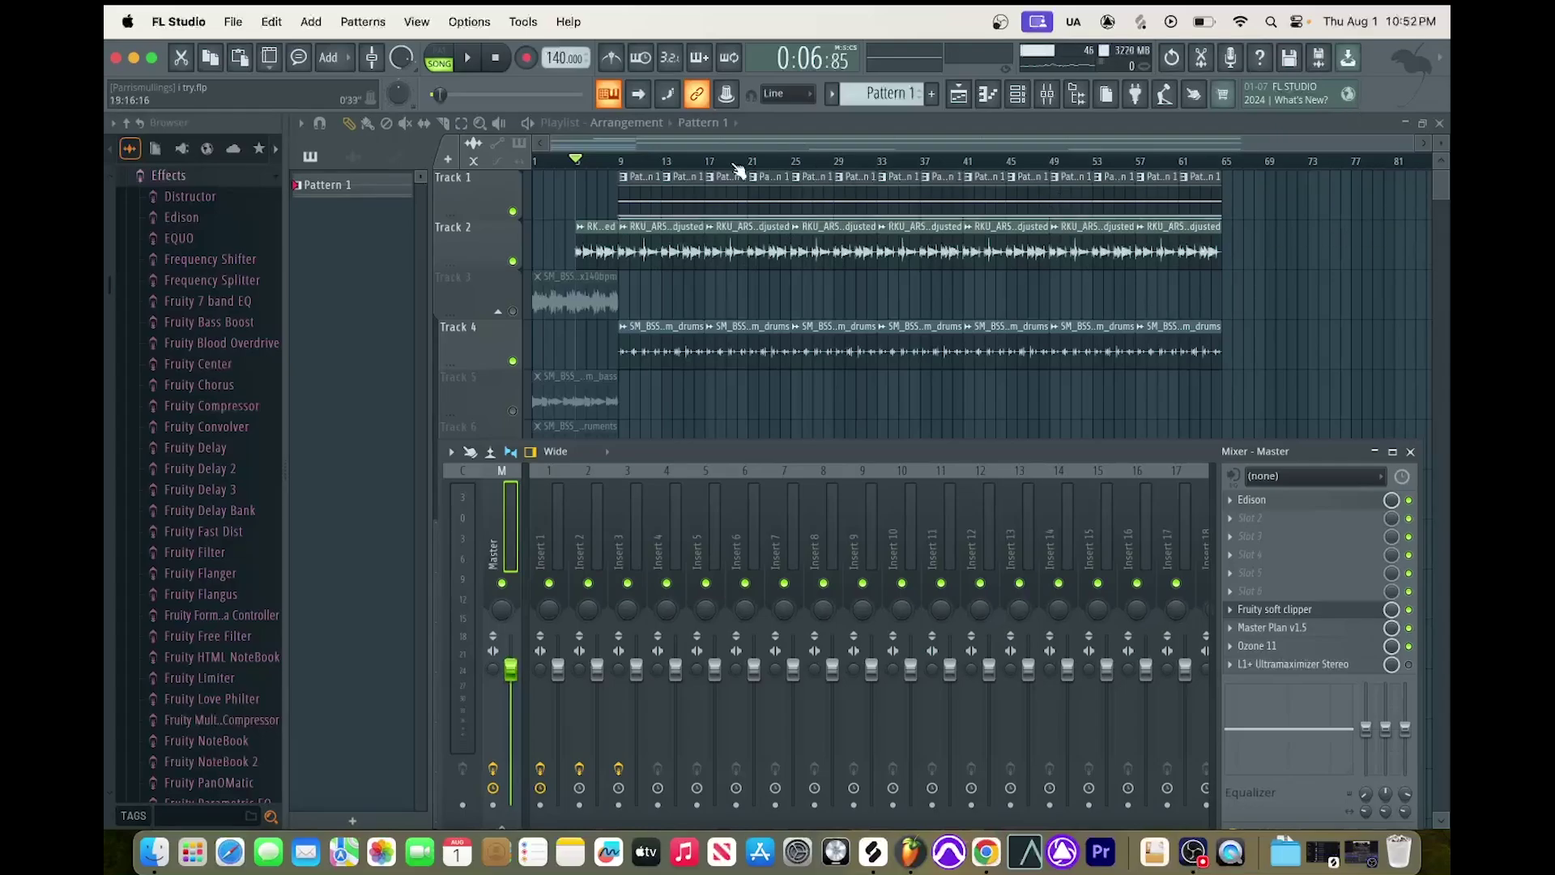
pyautogui.click(621, 166)
pyautogui.press('space')
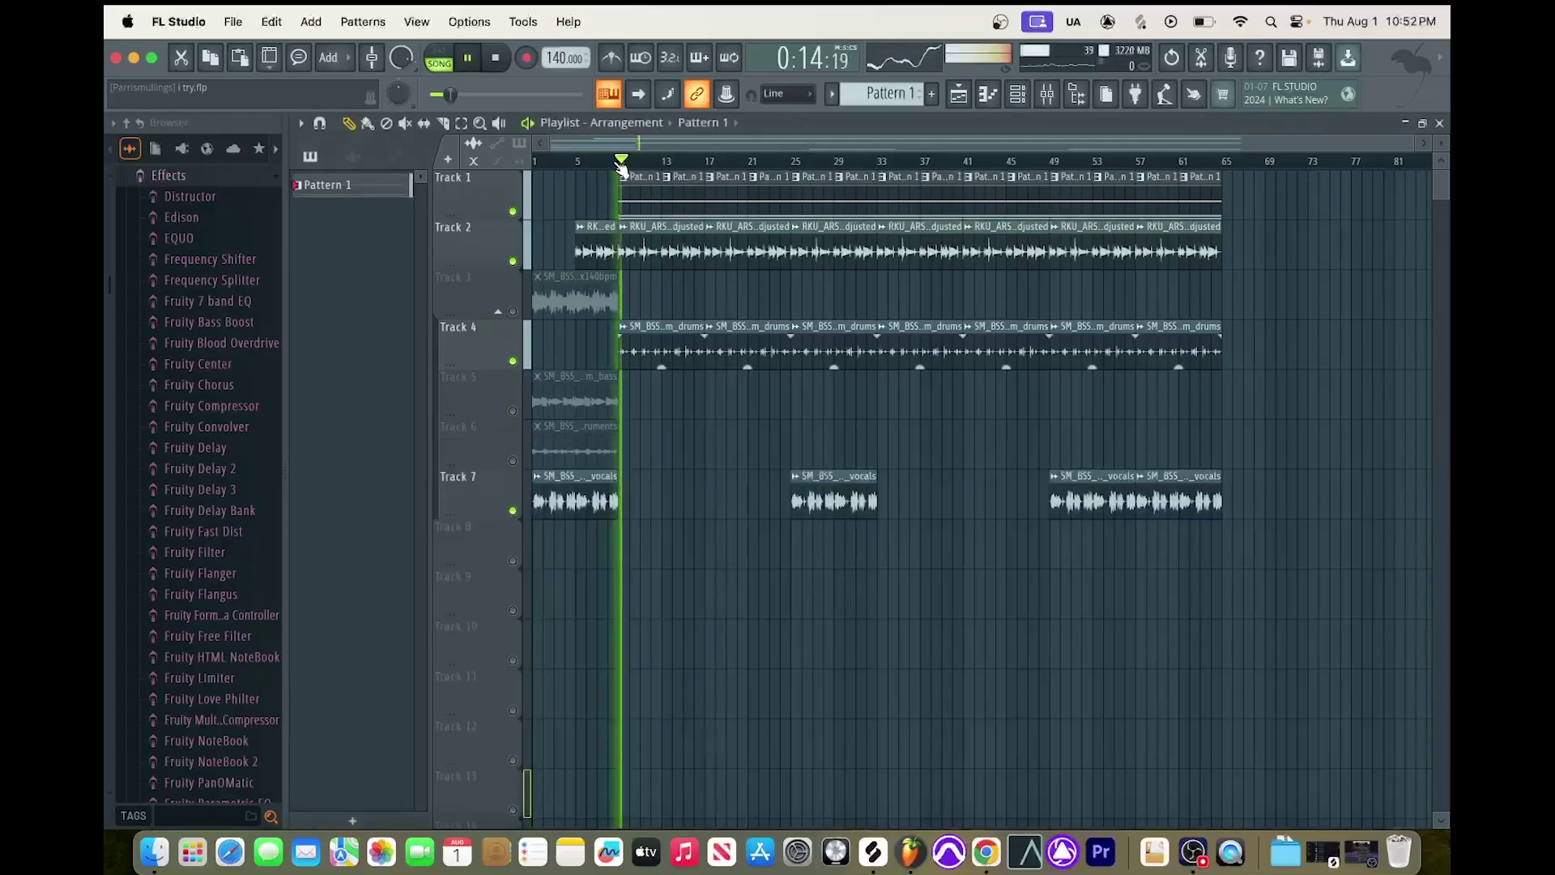